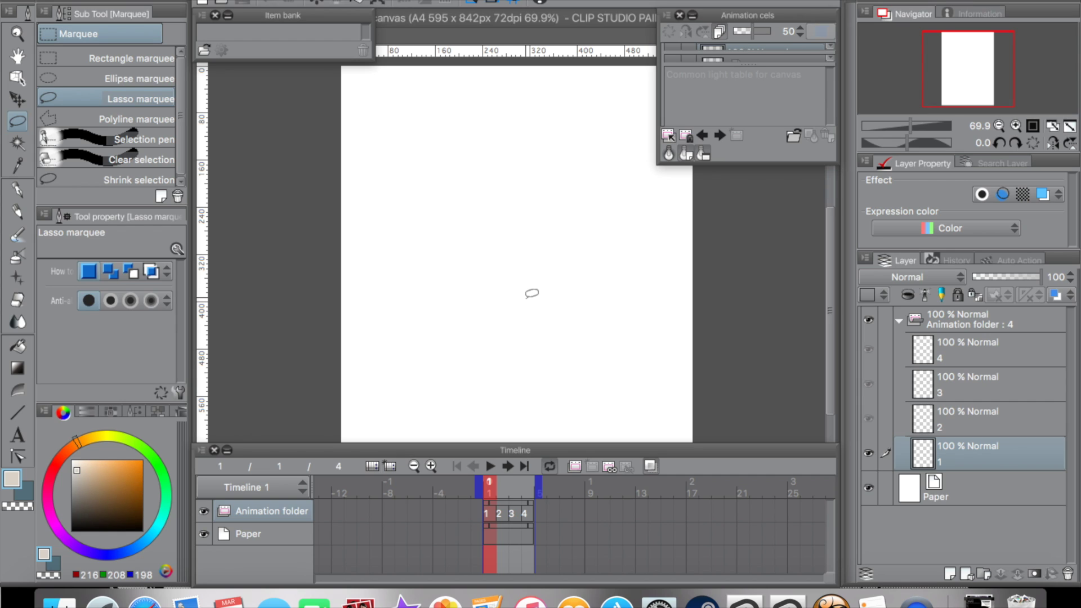
Create a new A4 (595 × 842 px) animation canvas with 2 cels instead of 4.
key("super+n")
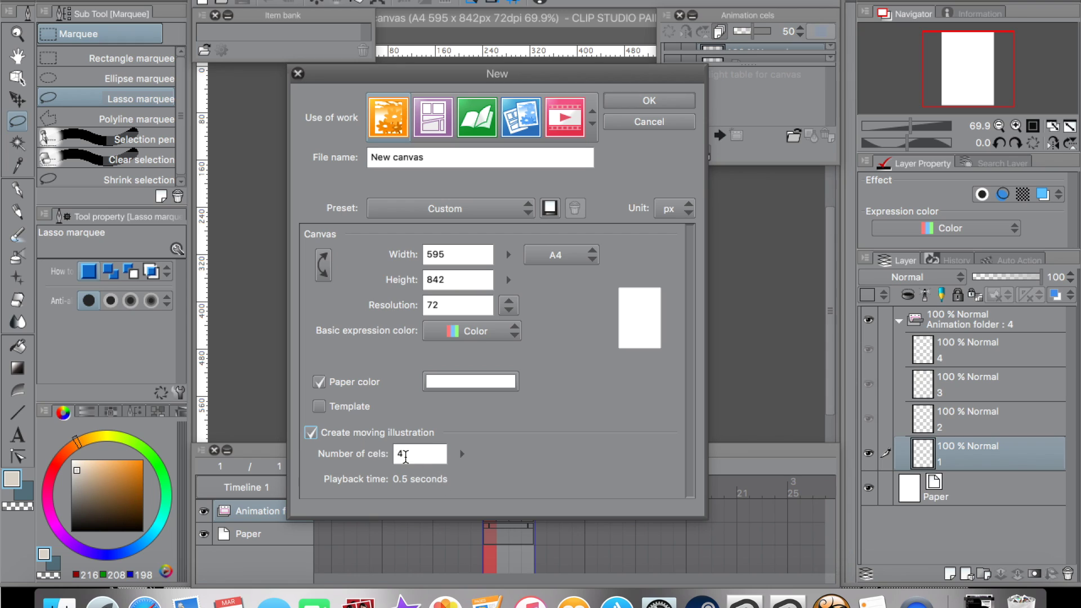
left_click(461, 454)
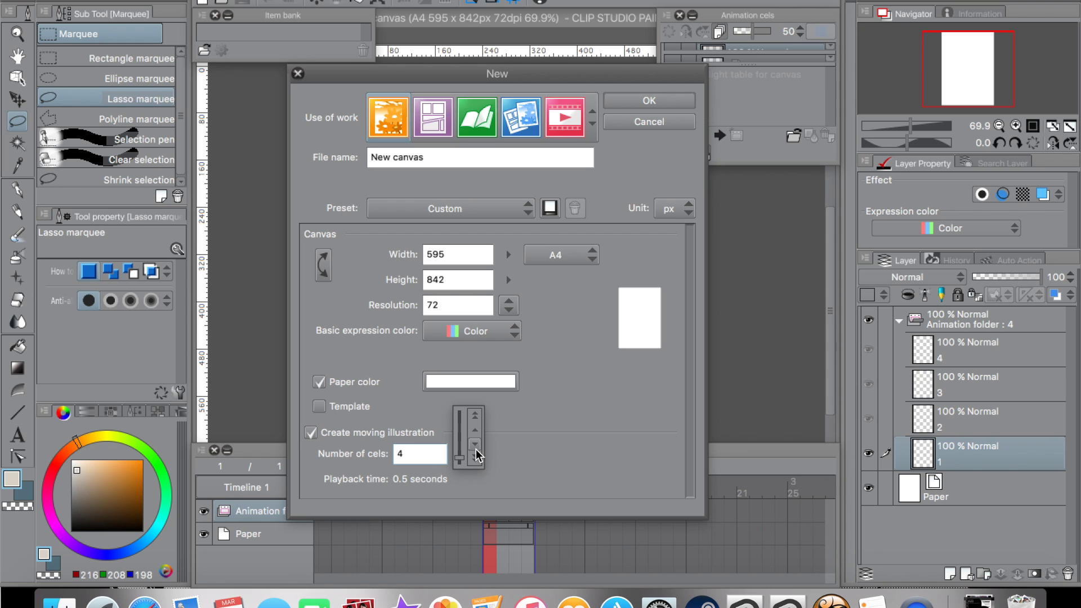
left_click(475, 445)
left_click(474, 446)
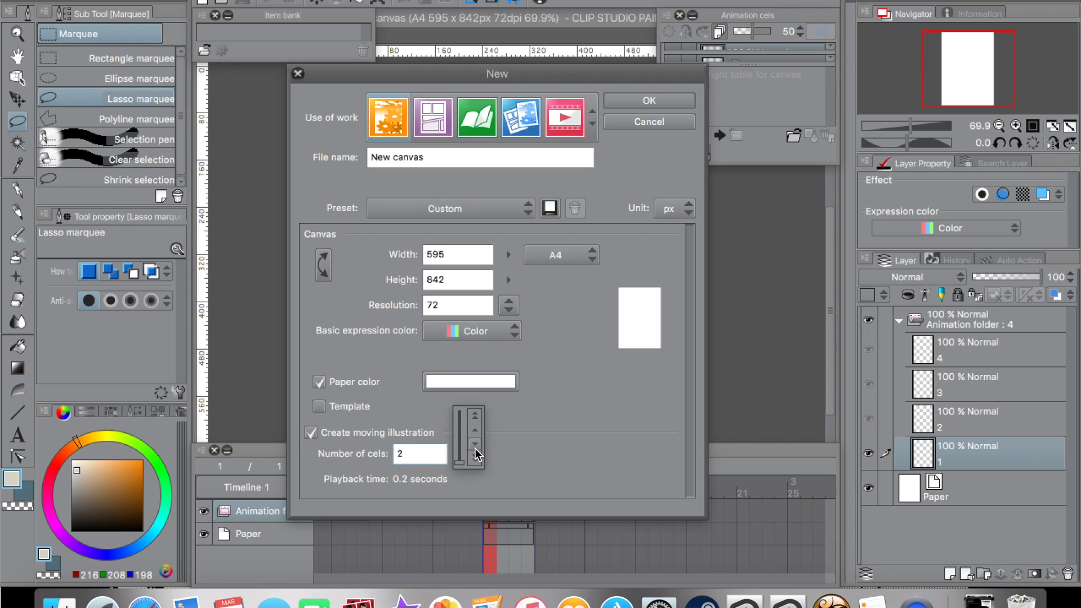
left_click(413, 454)
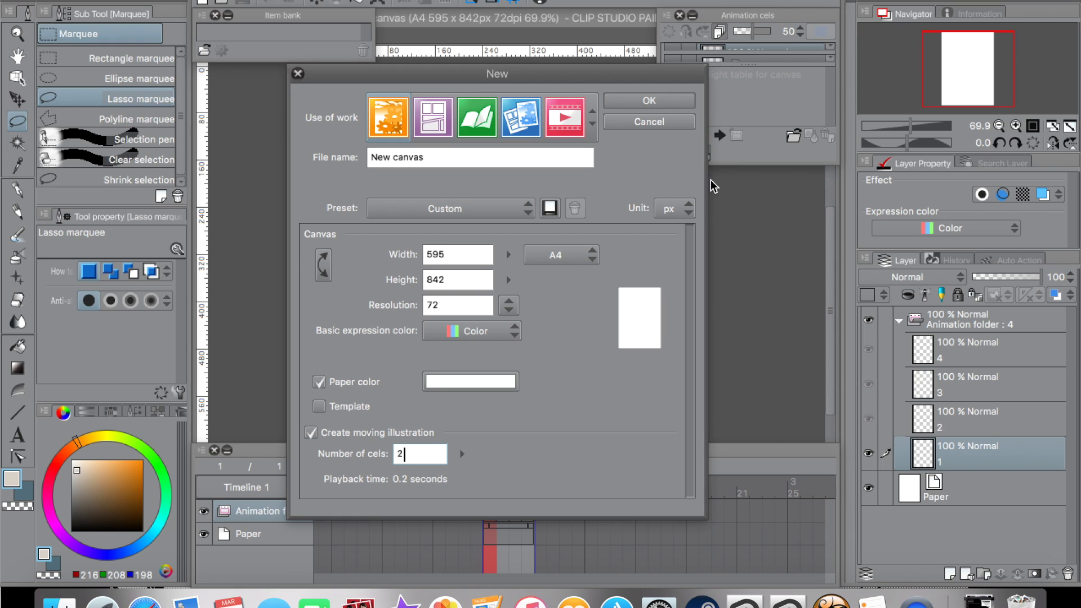
left_click(671, 100)
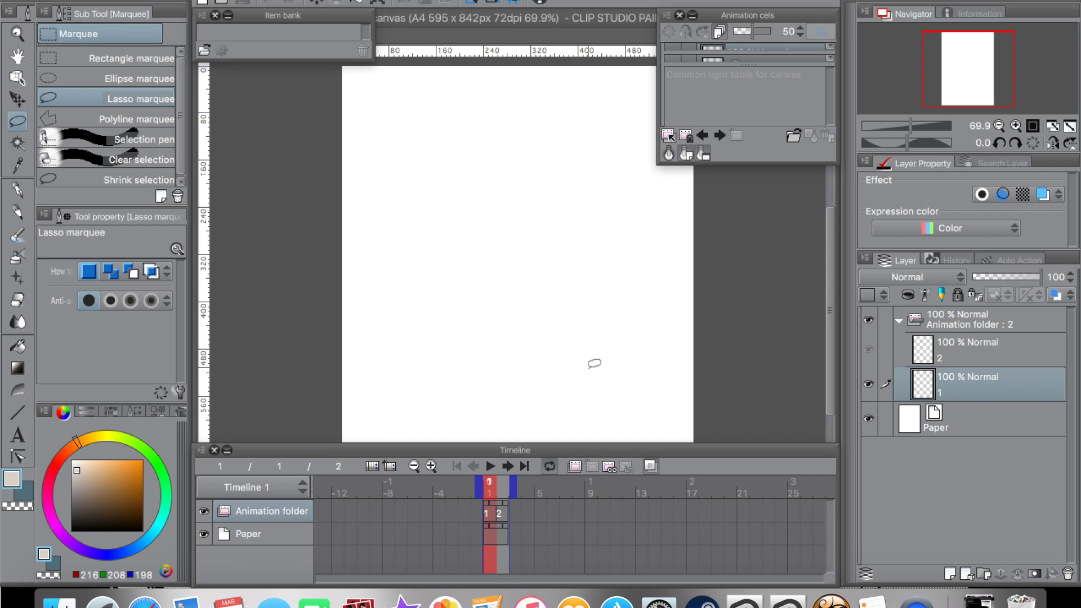
key("ctrl+Up")
left_click(558, 298)
left_click(968, 353)
left_click(968, 390)
left_click(969, 355)
left_click(971, 390)
left_click(971, 356)
left_click(969, 390)
left_click(971, 356)
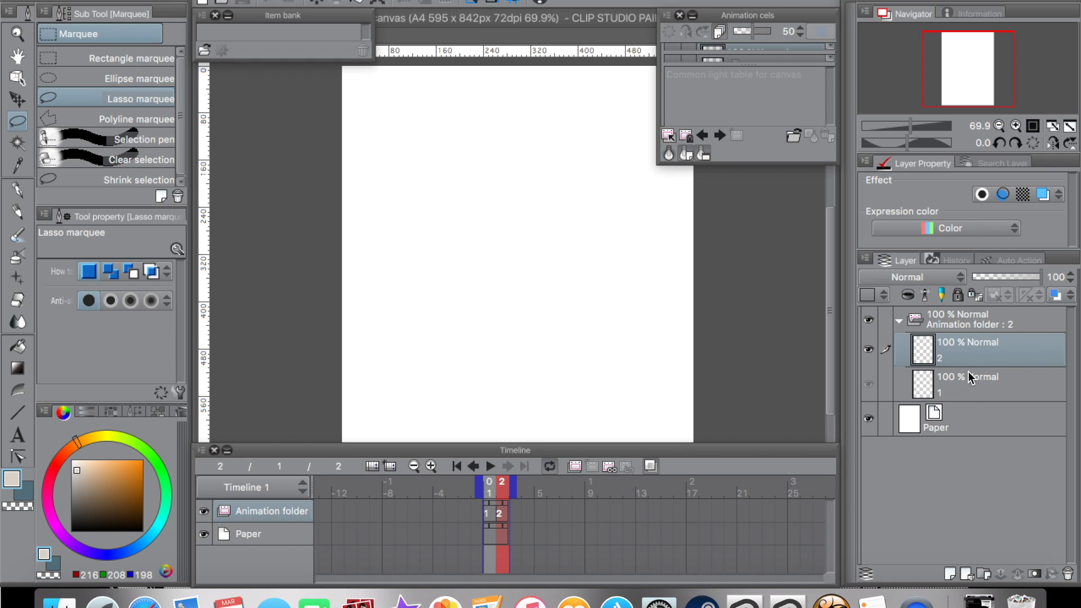
left_click(498, 492)
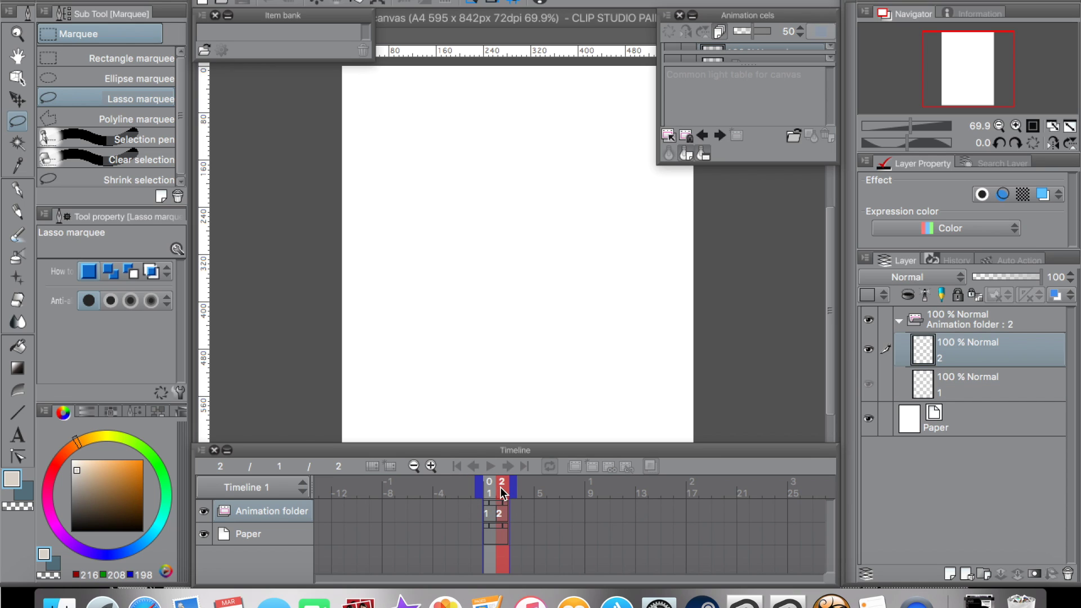
left_click(503, 493)
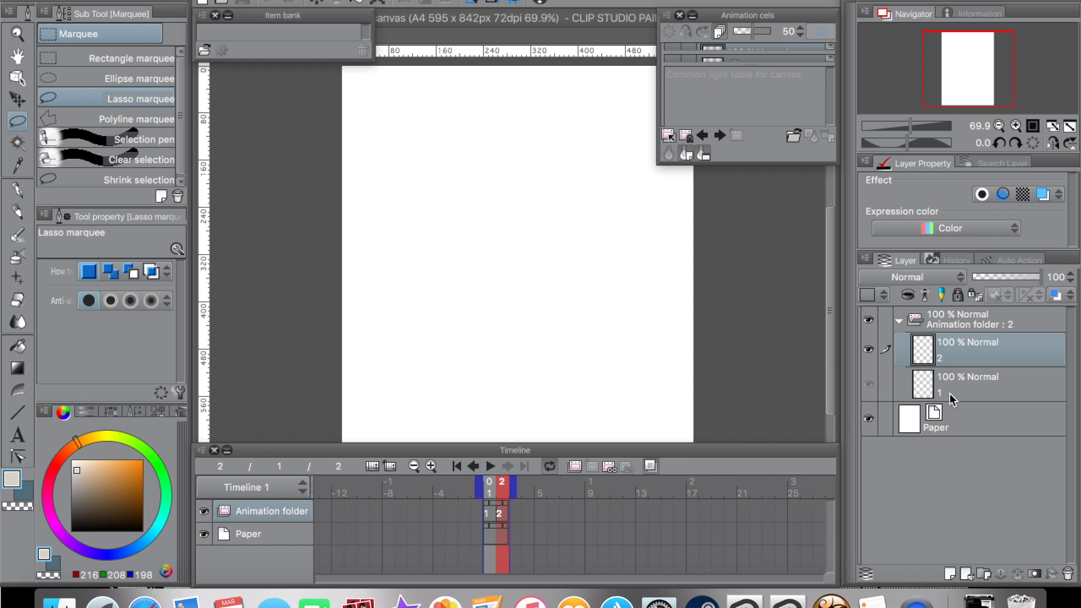
left_click(986, 325)
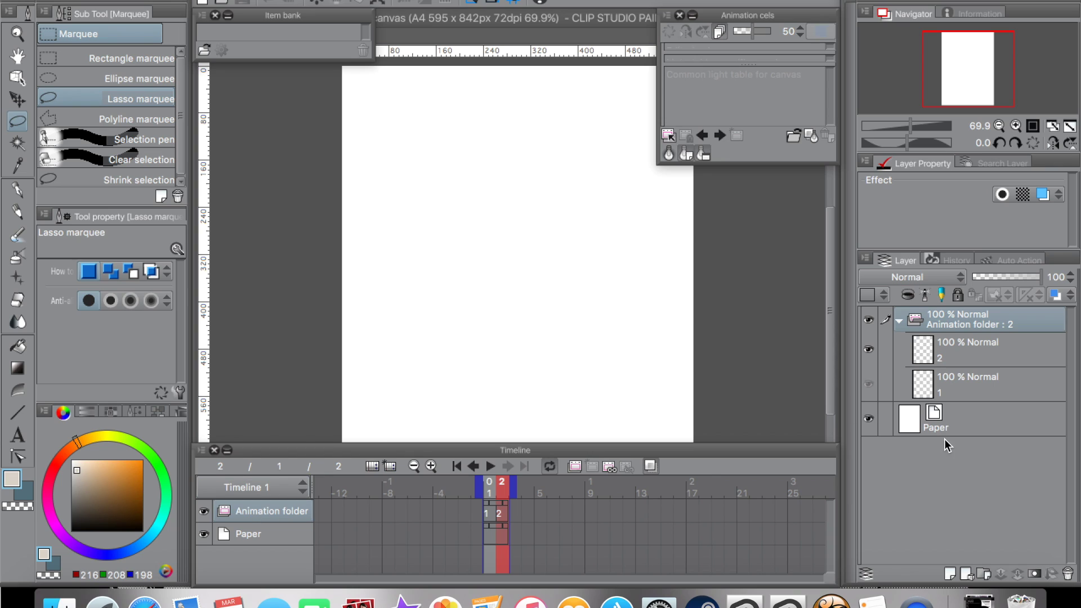
left_click(291, 525)
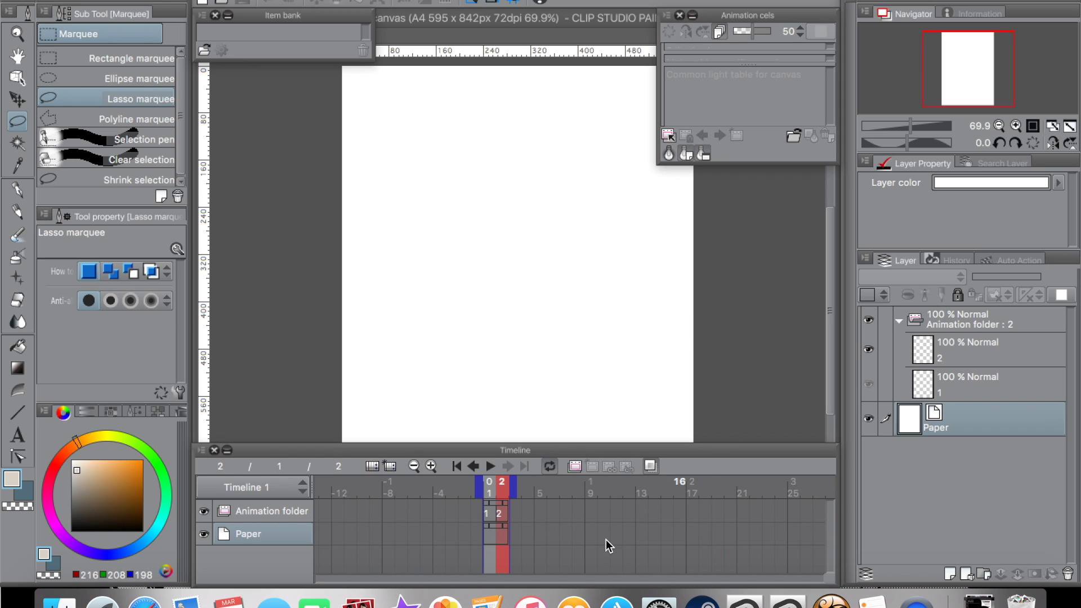
left_click(543, 465)
left_click(977, 391)
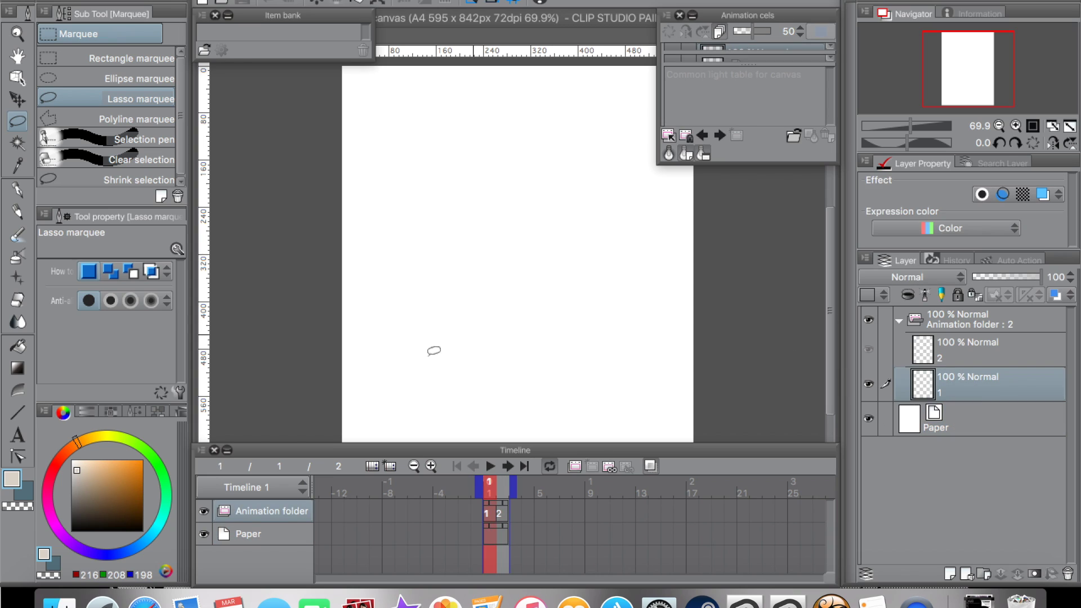
Draw a dark grey stick figure with a round head, two legs and two arms on cel 1 using the G-pen.
key("p")
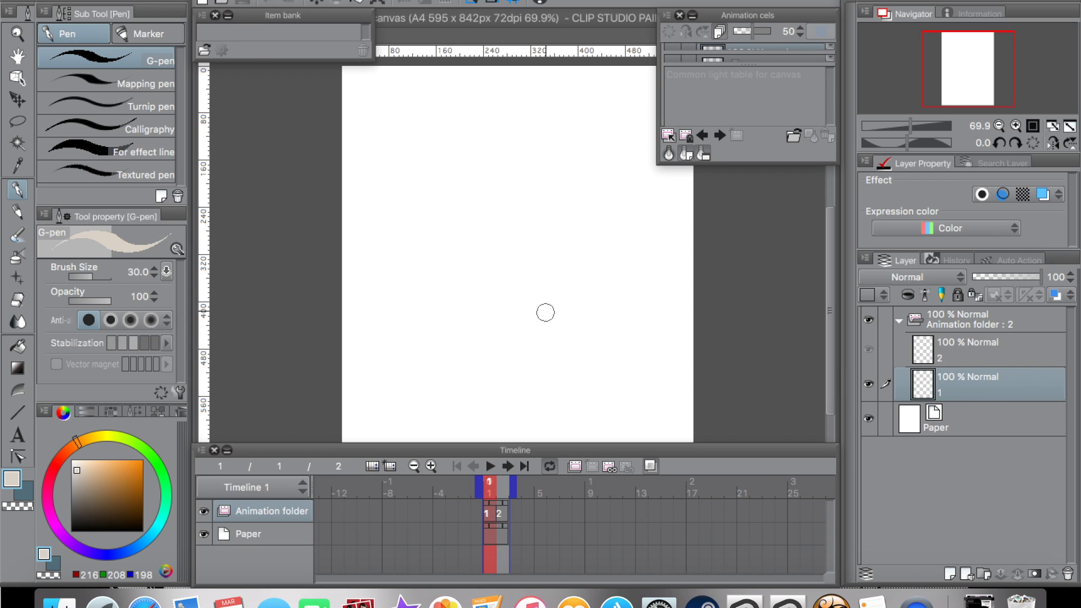
left_click(81, 501)
left_click(78, 509)
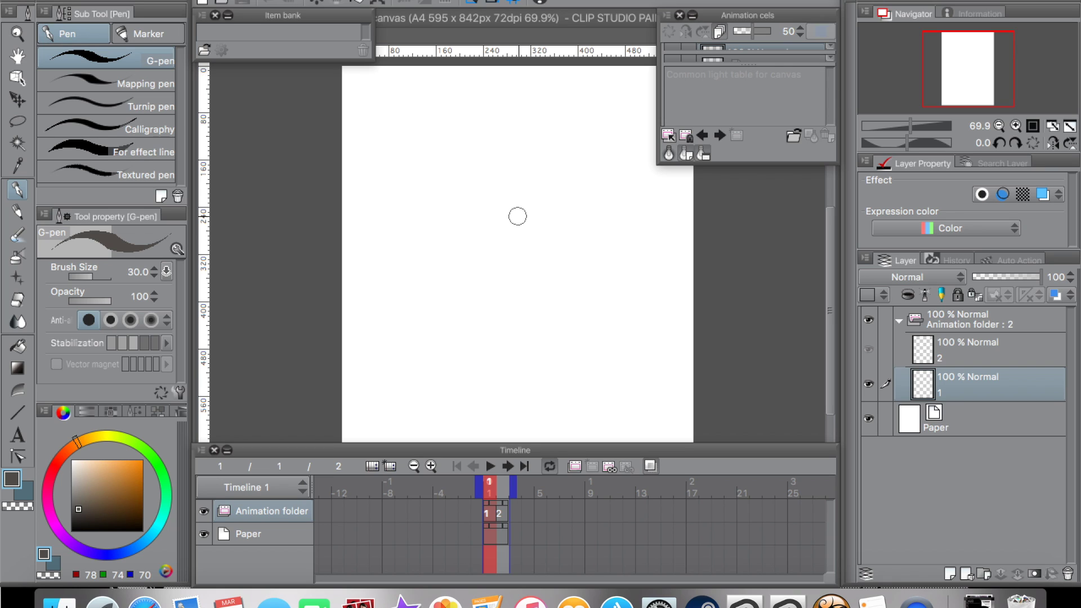
mouse_move(515, 214)
left_mouse_down()
mouse_move(511, 201)
mouse_move(517, 303)
left_mouse_up()
mouse_move(524, 248)
left_mouse_down()
mouse_move(534, 293)
mouse_move(515, 272)
mouse_move(519, 243)
left_mouse_up()
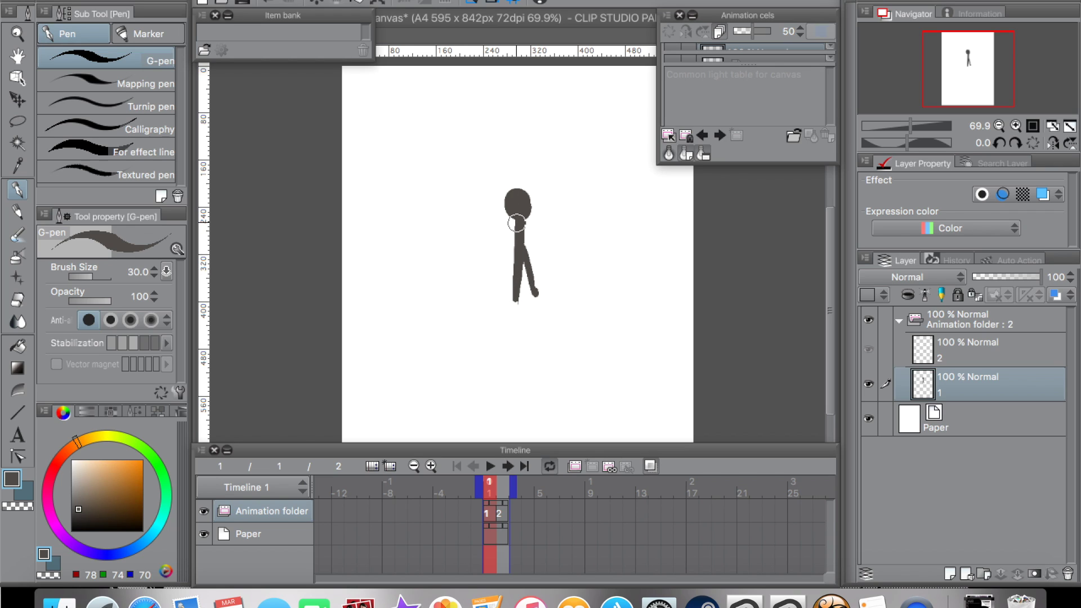
left_click_drag(519, 218, 513, 271)
left_click_drag(518, 219, 508, 269)
left_click(528, 232)
left_click_drag(528, 234, 538, 256)
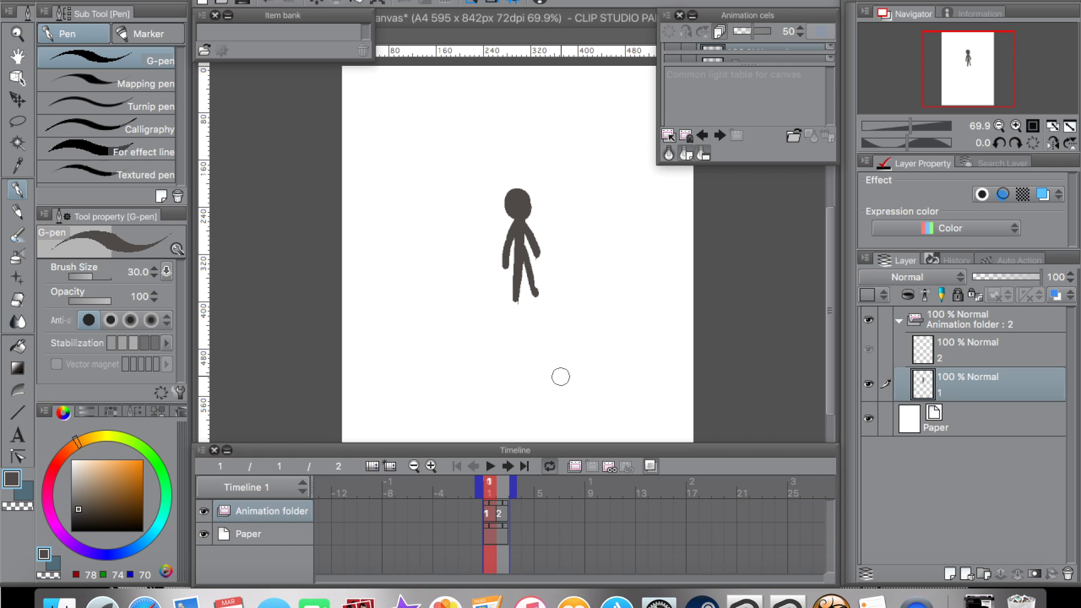
left_click(502, 487)
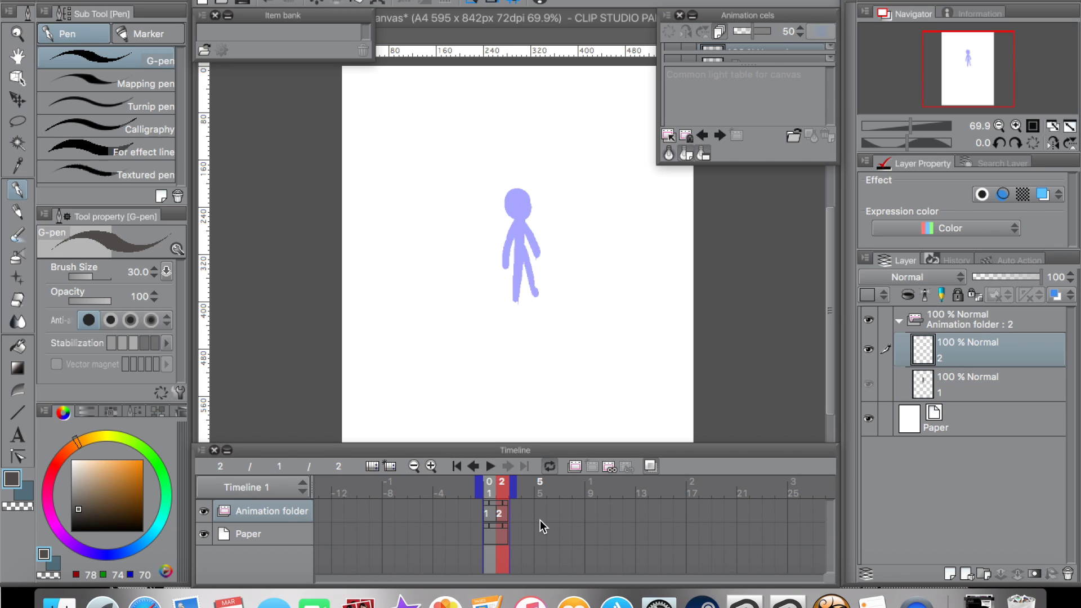
left_click(491, 490)
left_click(502, 489)
left_click(650, 466)
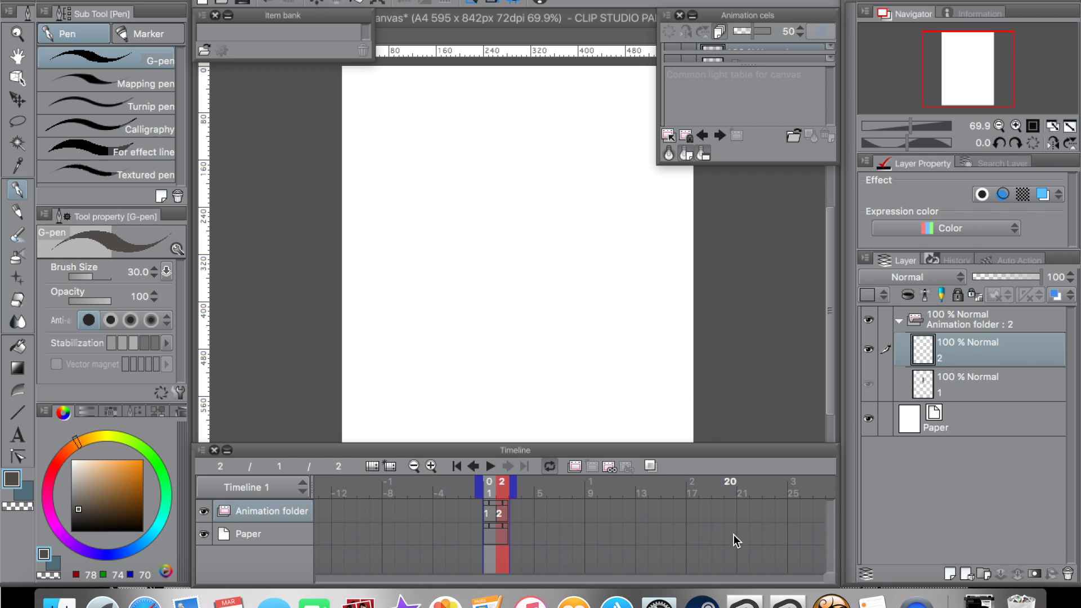
left_click(653, 466)
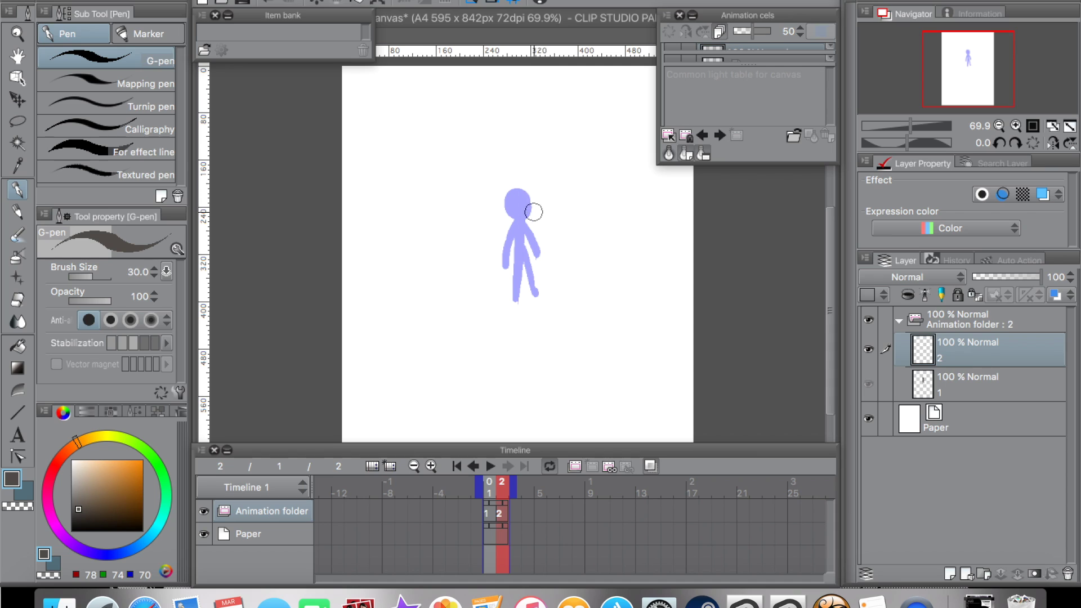
mouse_move(533, 210)
left_mouse_down()
mouse_move(545, 210)
mouse_move(532, 214)
mouse_move(513, 301)
left_mouse_up()
Add a second leg and an outstretched arm to the cel 2 figure, and extend the timeline end.
left_click_drag(520, 244, 536, 291)
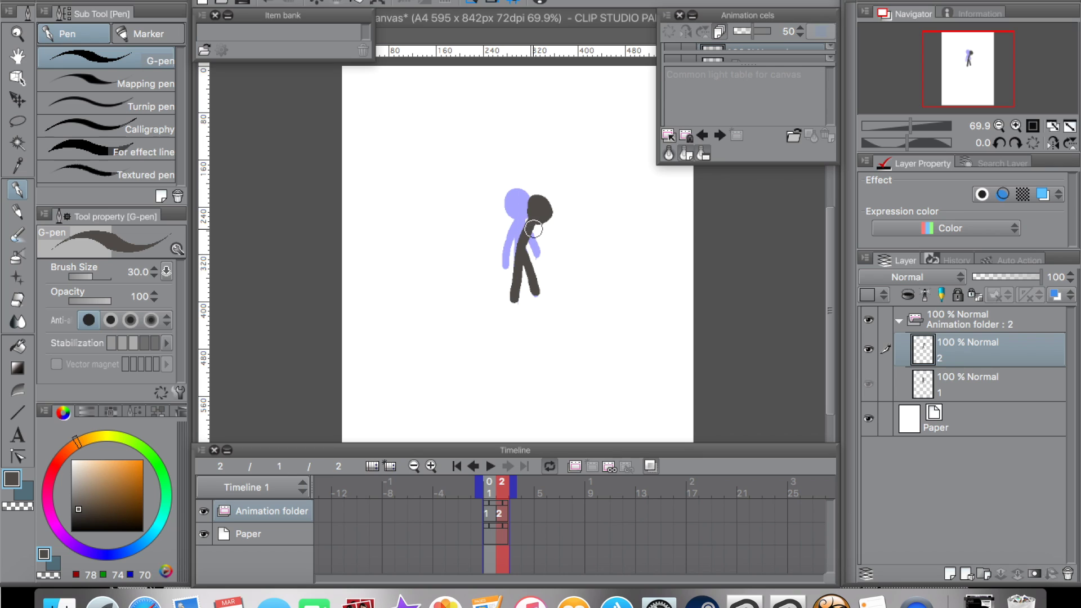
mouse_move(530, 221)
left_mouse_down()
mouse_move(544, 257)
mouse_move(500, 242)
left_mouse_up()
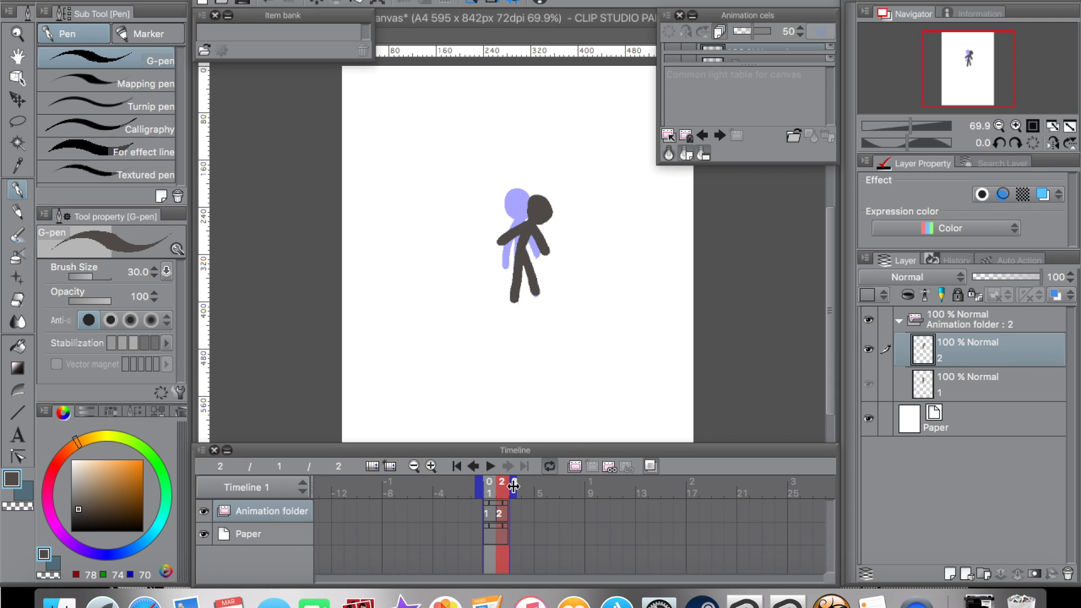
left_click_drag(513, 484, 538, 488)
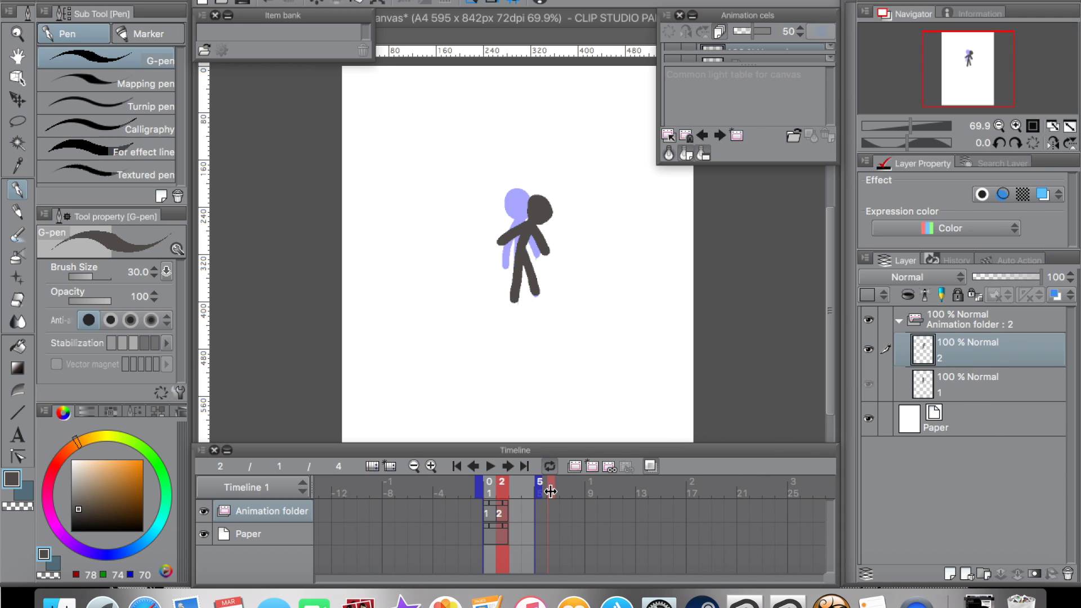
Lengthen the timeline to four frames and stretch the Paper cel to cover frame 3.
left_click_drag(550, 492, 540, 483)
left_click(511, 484)
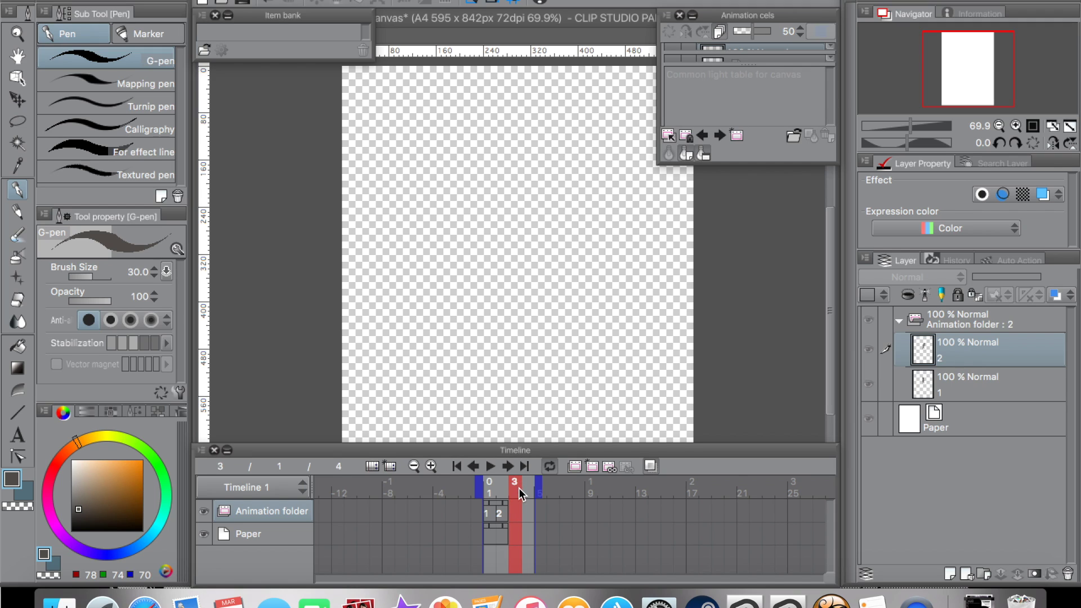
left_click(287, 533)
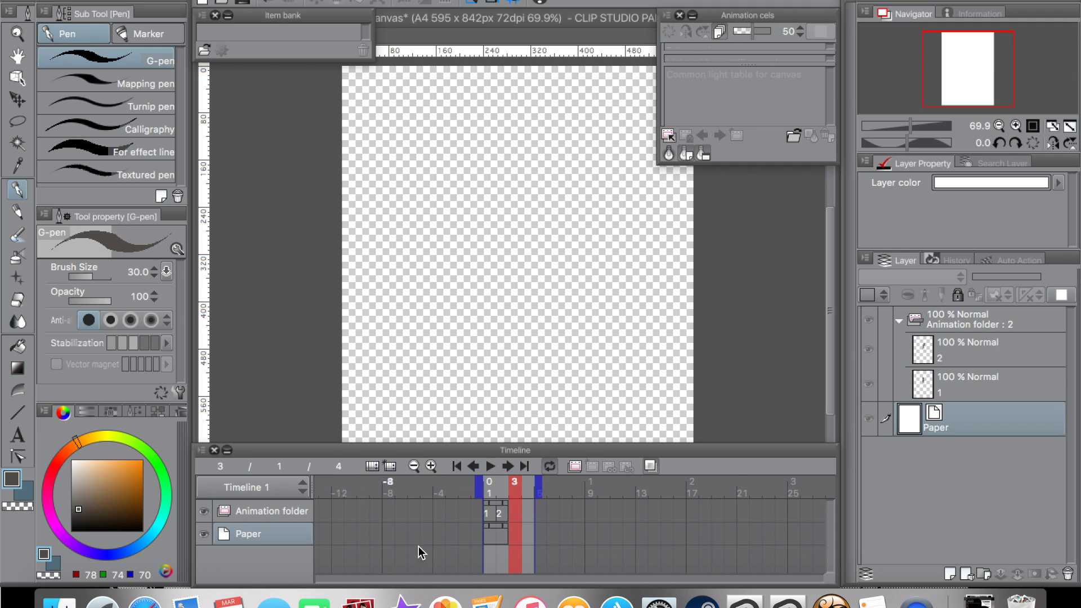
left_click(502, 529)
left_click_drag(505, 526, 539, 530)
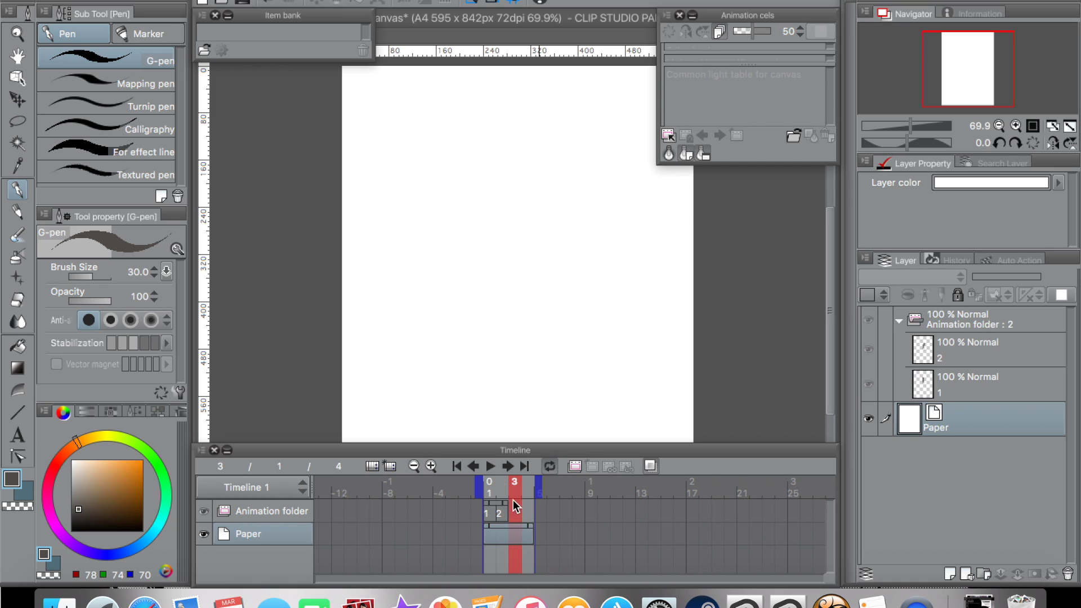
left_click(502, 487)
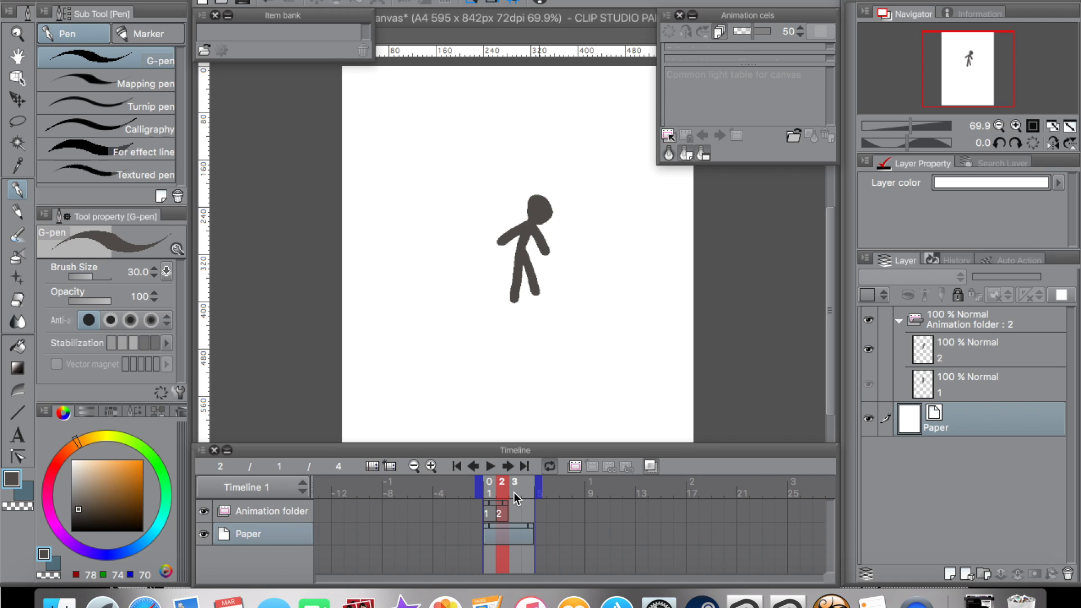
left_click(513, 492)
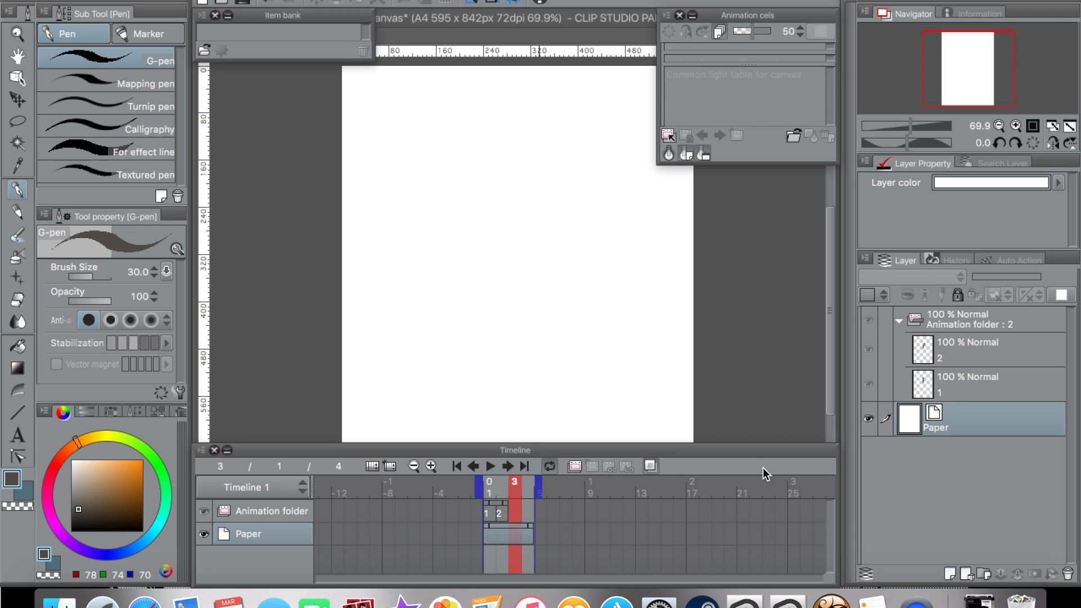
Add a new animation cel and assign cel 3 to frame 3.
left_click(977, 354)
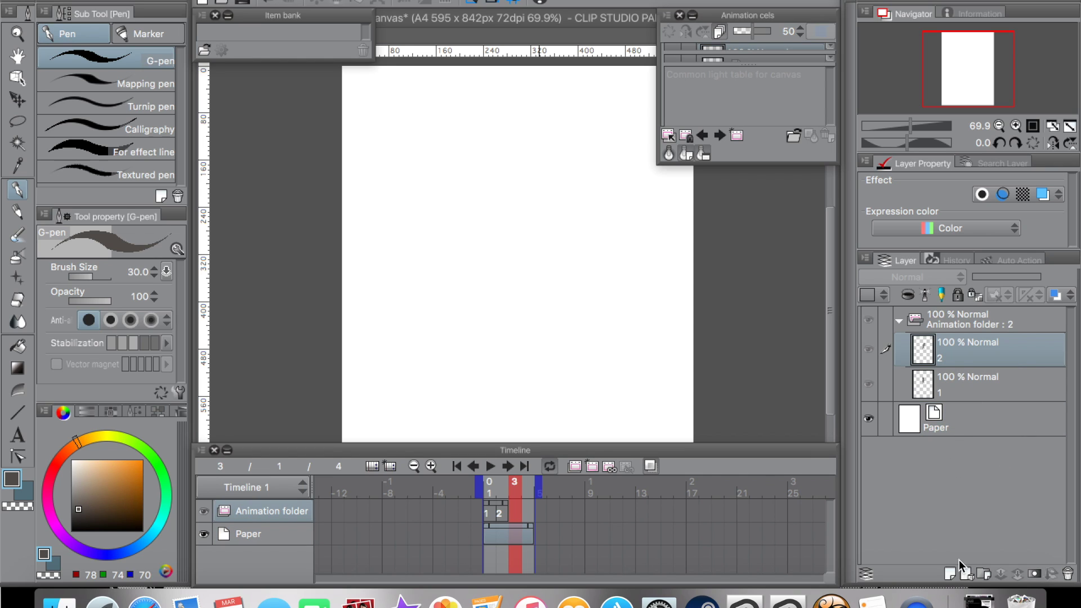
left_click(950, 574)
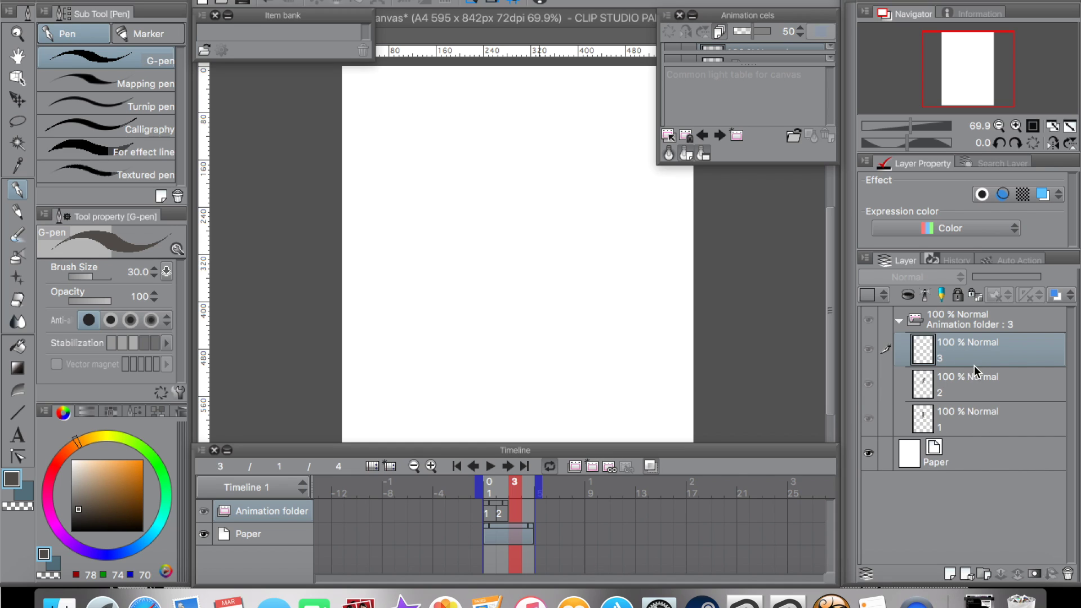
left_click(516, 512)
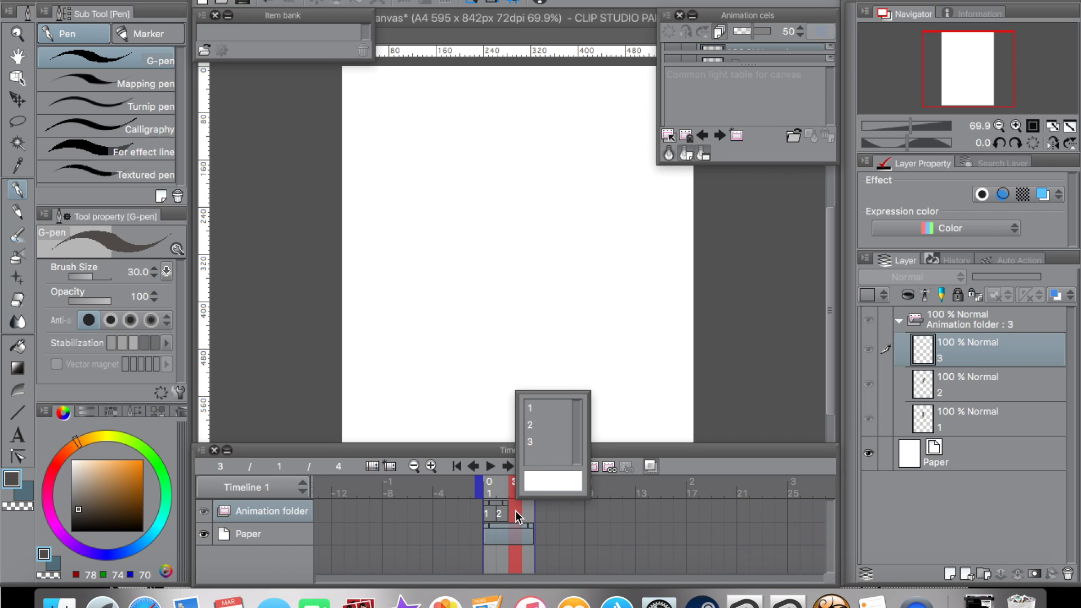
left_click(543, 444)
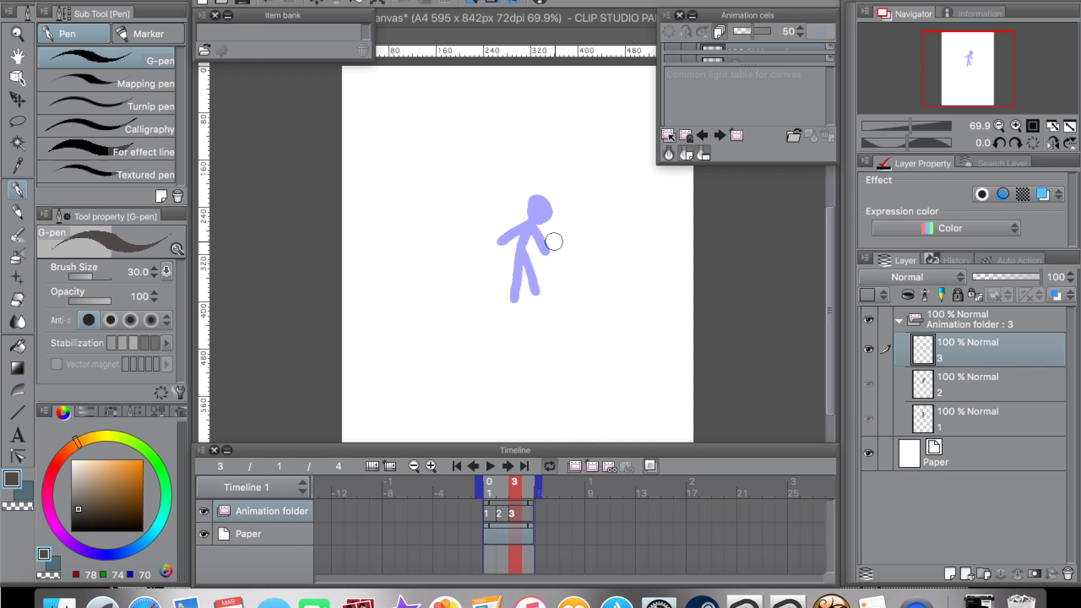
Draw the hunched third figure with a dark round fruit on cel 3, then add a fourth cel.
mouse_move(558, 234)
left_mouse_down()
mouse_move(520, 251)
mouse_move(514, 290)
mouse_move(526, 268)
mouse_move(535, 291)
left_mouse_up()
key("ctrl+z")
left_click_drag(520, 252, 535, 290)
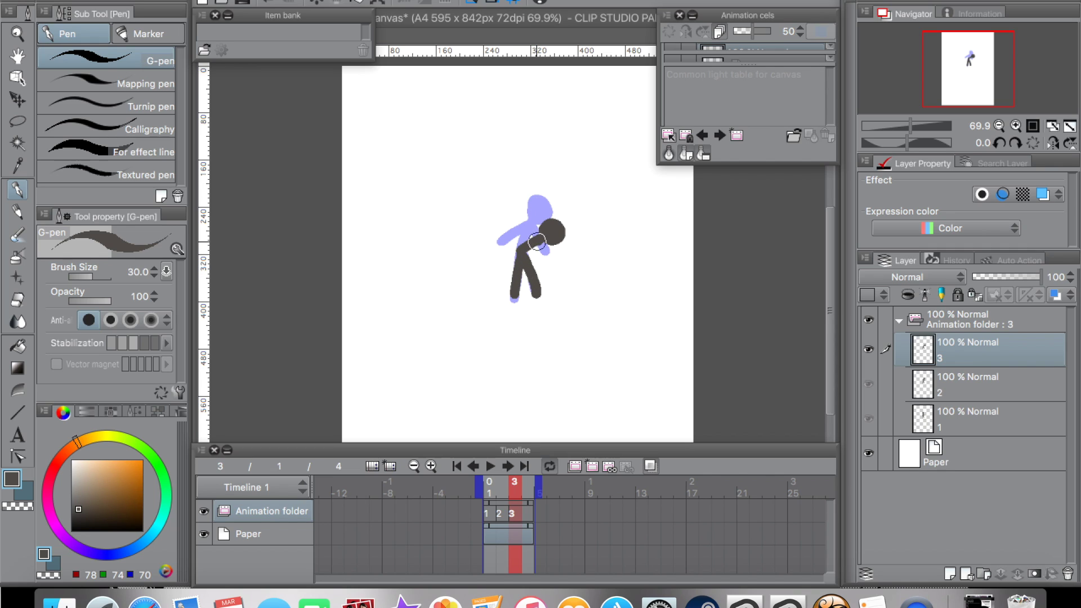
mouse_move(528, 251)
left_mouse_down()
mouse_move(541, 238)
mouse_move(546, 267)
left_mouse_up()
left_click(528, 492)
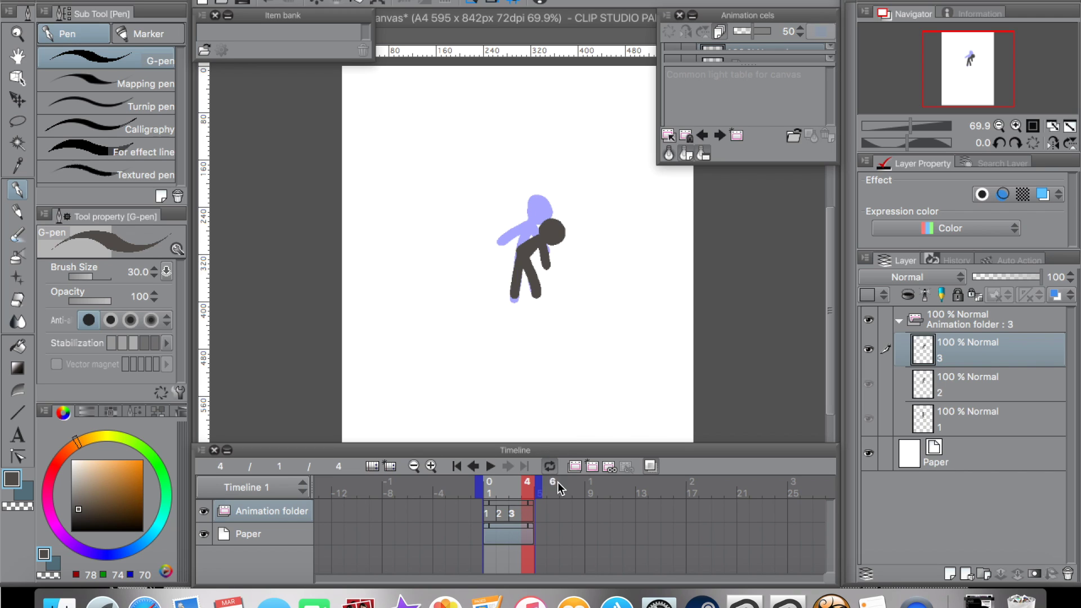
left_click(950, 574)
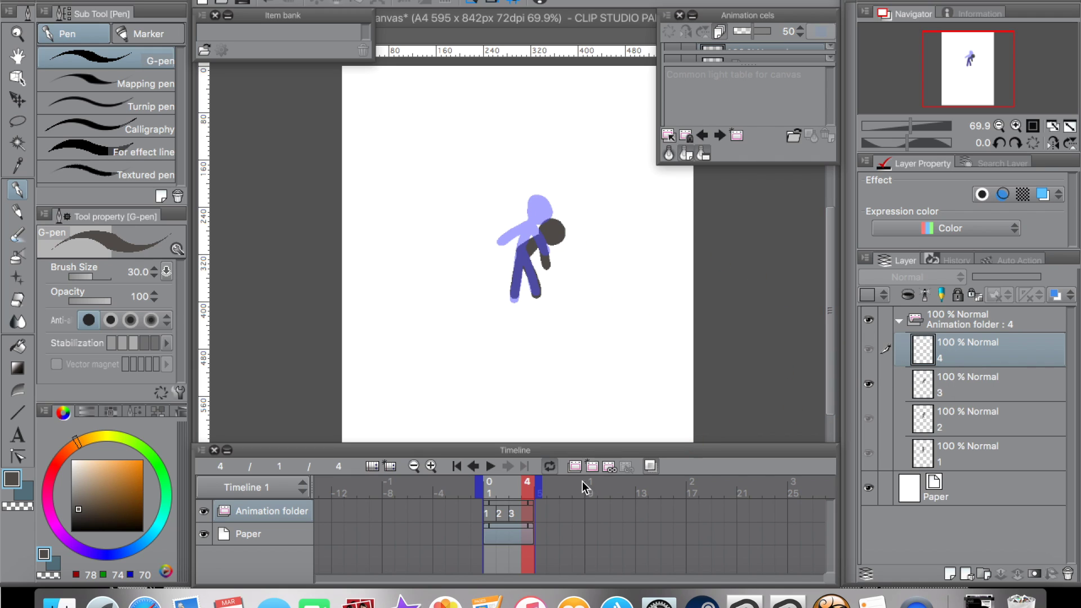
Undo the accidental deletion of the frame 3 cel on the timeline.
right_click(529, 515)
key("Escape")
key("Left")
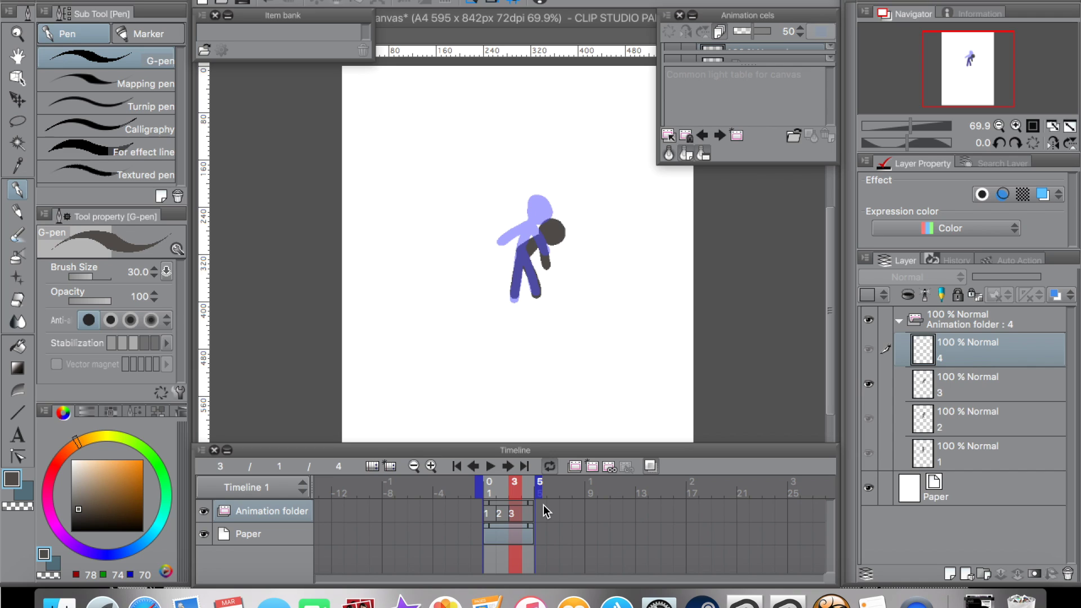
left_click(522, 503)
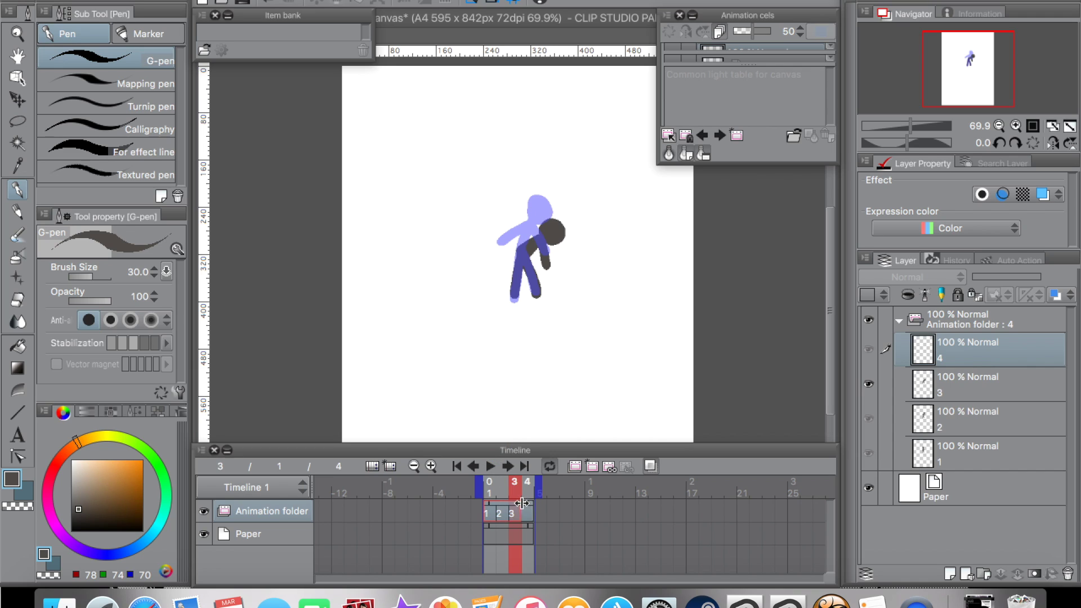
key("Delete")
left_click(524, 511)
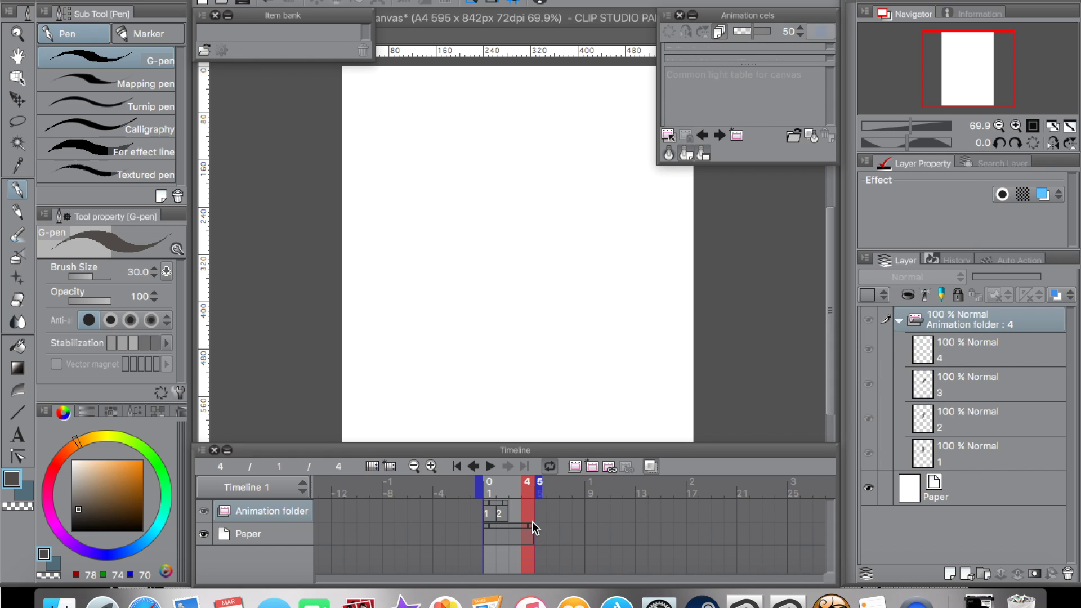
key("ctrl+z")
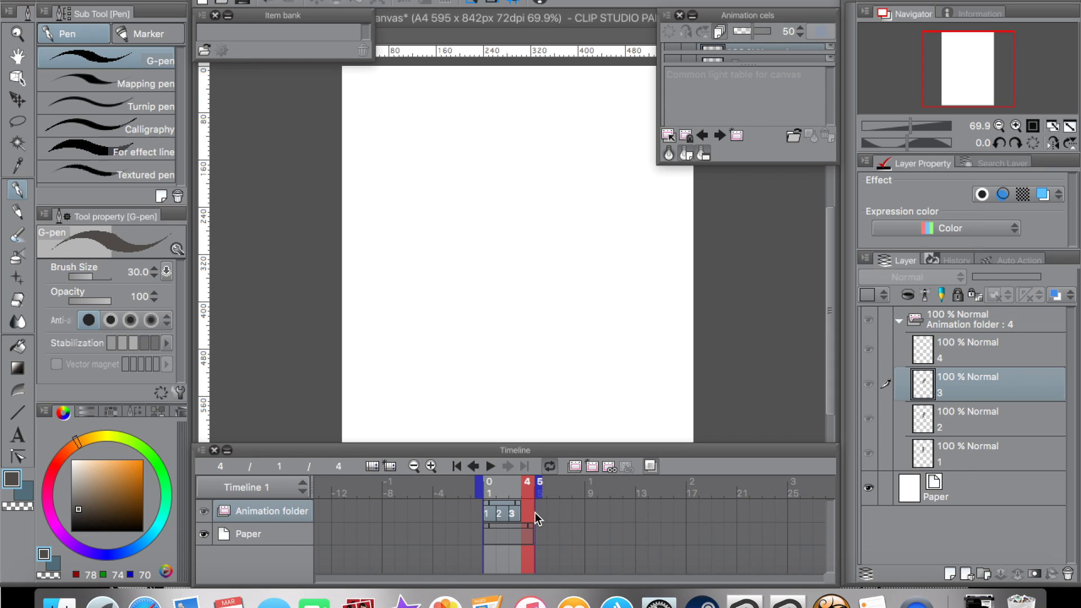
Assign cel 4 to frame 4 so the timeline runs cels 1–4.
left_click(525, 510)
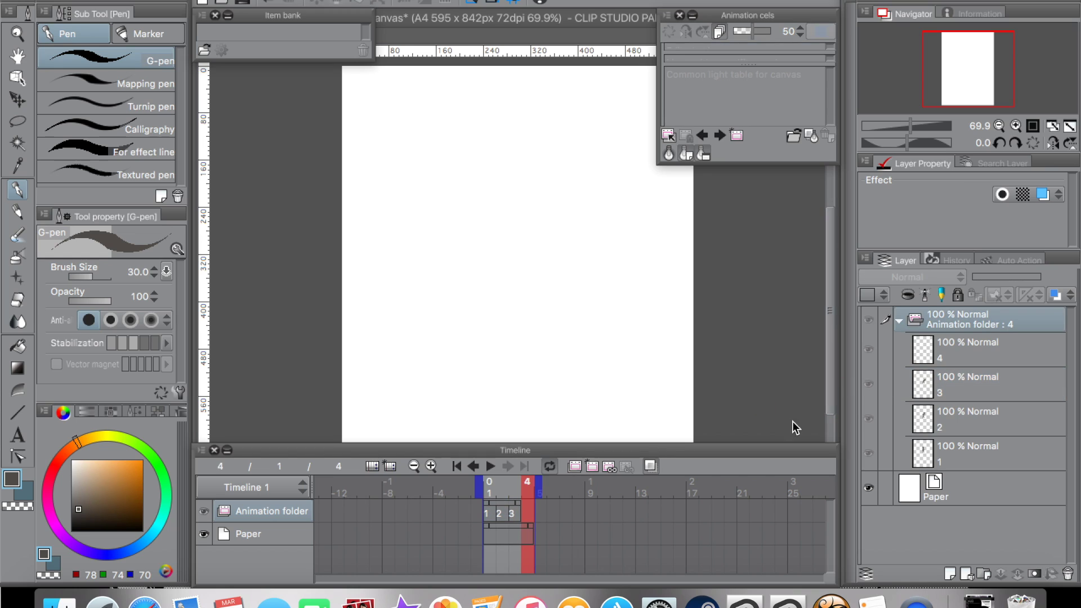
left_click(532, 521)
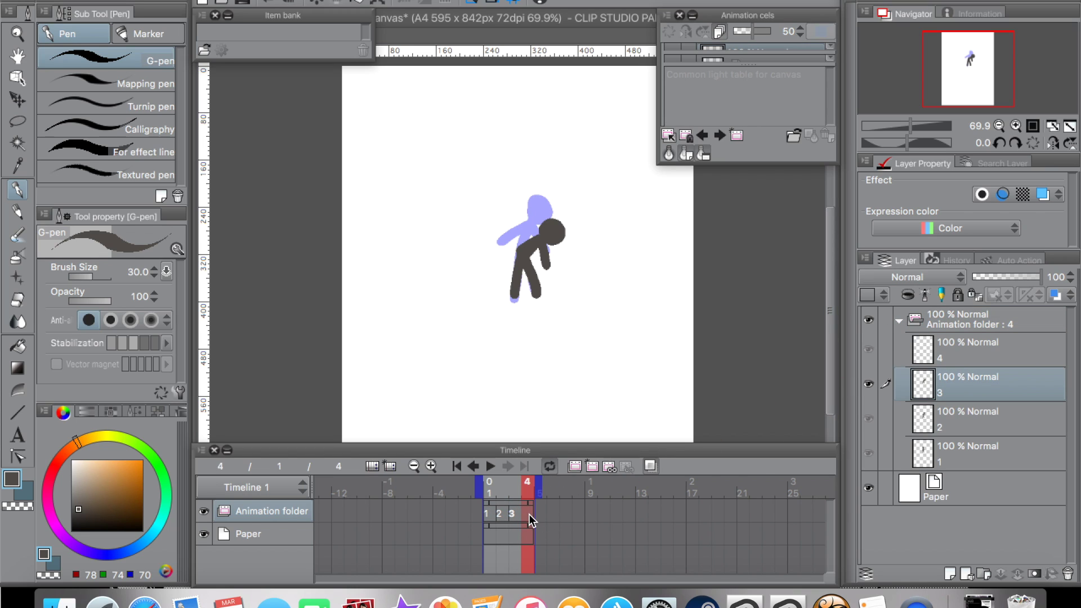
left_click(529, 513)
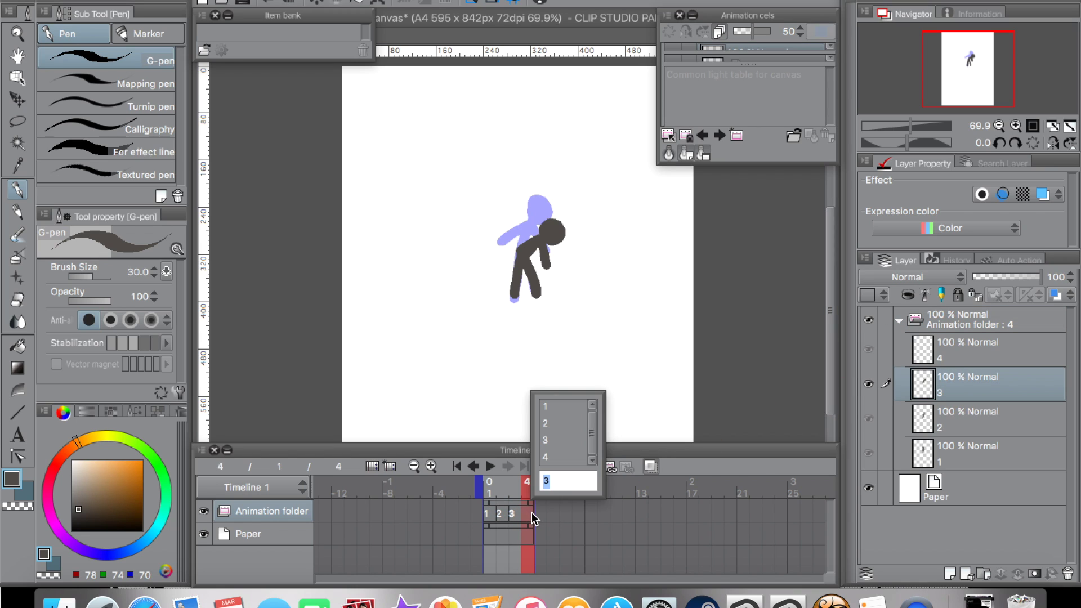
left_click(570, 458)
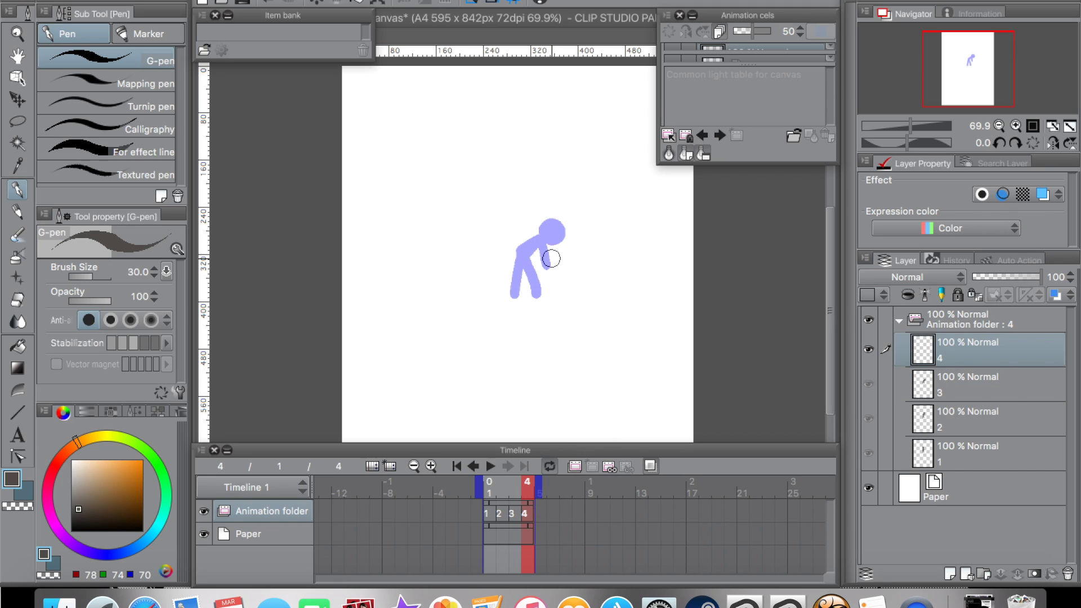
Draw the dark crouching figure on frame 4 with a chest, right leg and hanging arm.
mouse_move(551, 259)
left_mouse_down()
mouse_move(555, 247)
mouse_move(553, 265)
mouse_move(521, 262)
mouse_move(514, 292)
mouse_move(529, 258)
mouse_move(537, 296)
left_mouse_up()
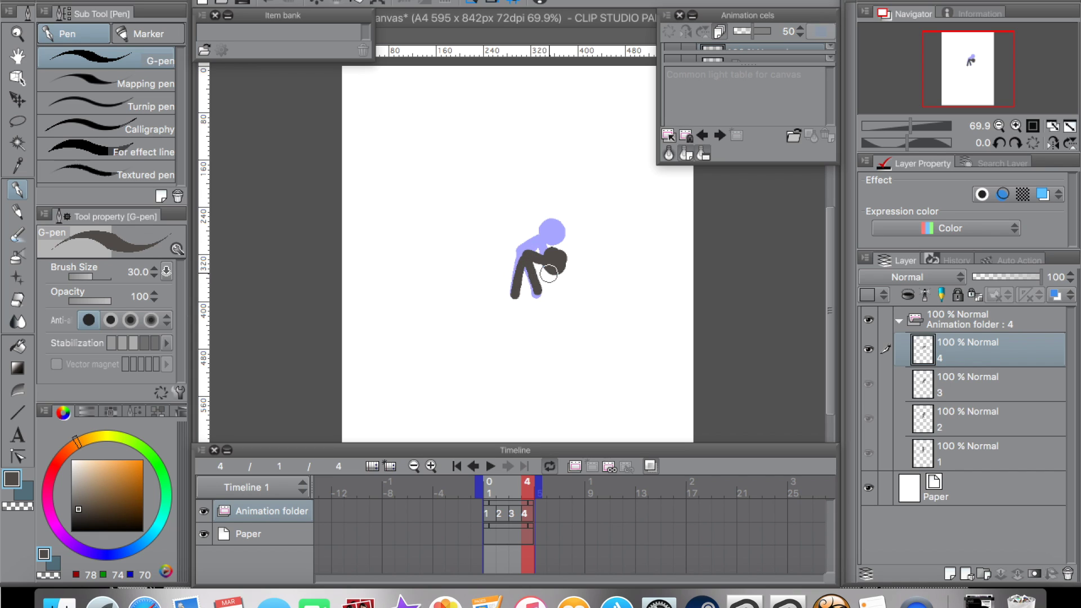
mouse_move(542, 257)
left_mouse_down()
mouse_move(534, 287)
mouse_move(549, 293)
left_mouse_up()
mouse_move(526, 485)
left_mouse_down()
mouse_move(487, 486)
mouse_move(525, 492)
mouse_move(515, 491)
left_mouse_up()
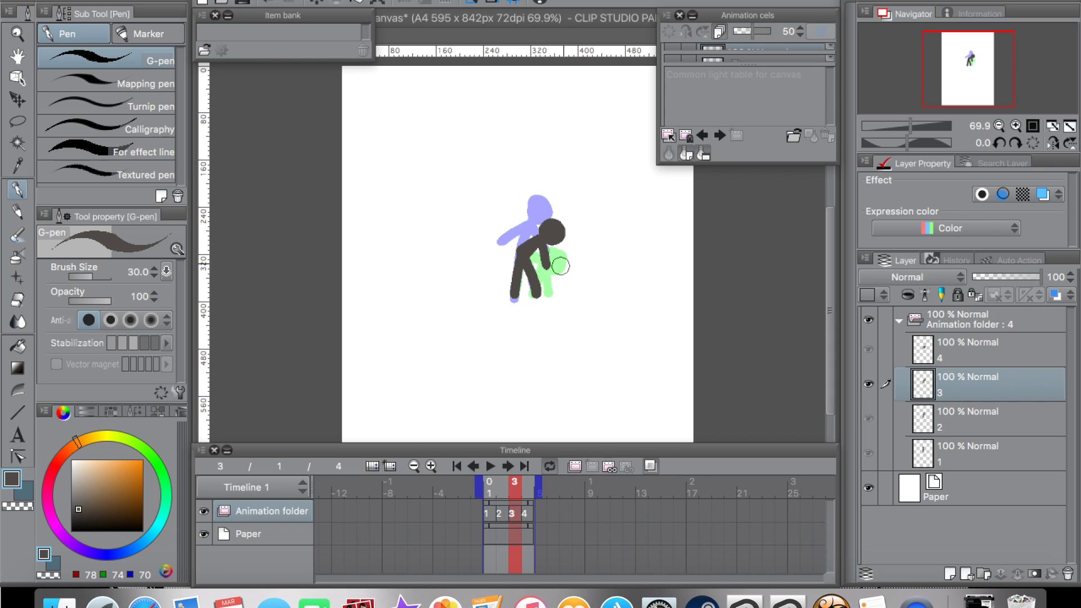
left_click_drag(543, 248, 548, 269)
Bring up the Animation > Timeline submenu.
left_click(197, 2)
mouse_move(304, 2)
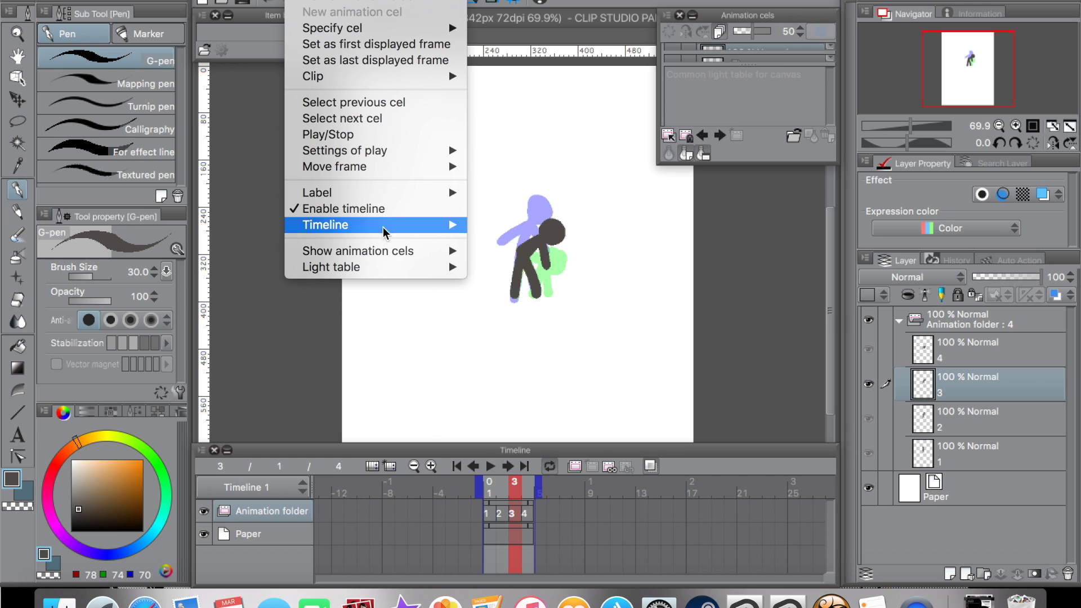
mouse_move(388, 225)
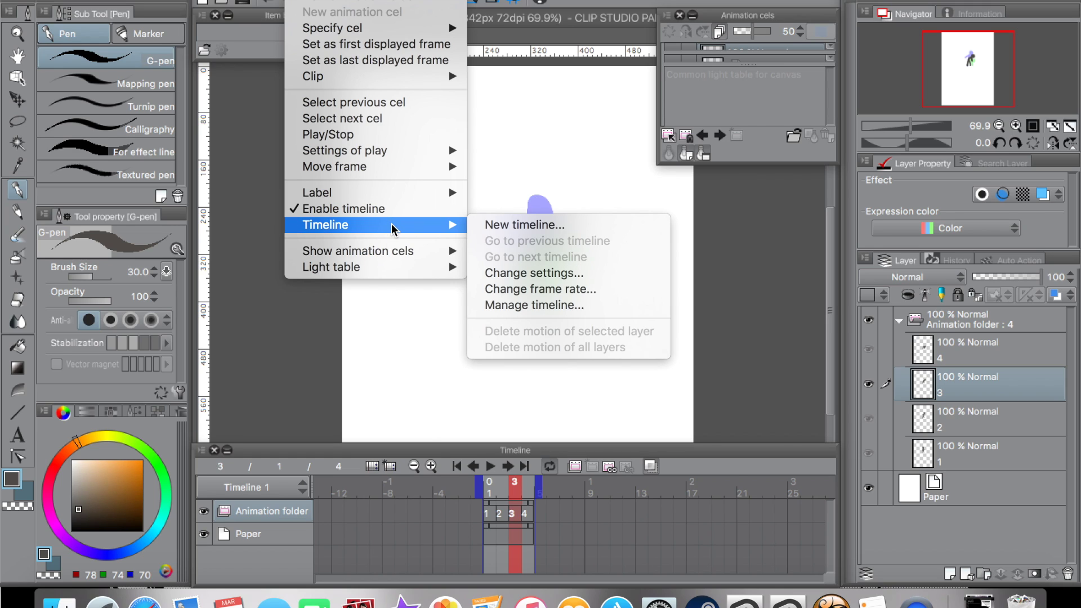
Check the onion skin settings, cancel without changes, and return to frame 4.
mouse_move(428, 253)
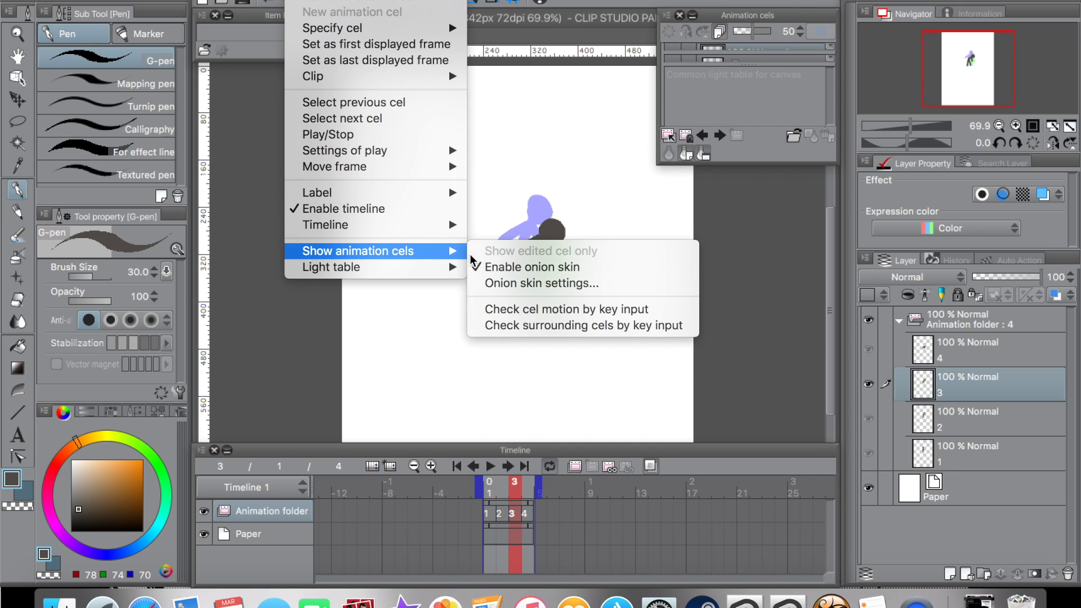
left_click(484, 284)
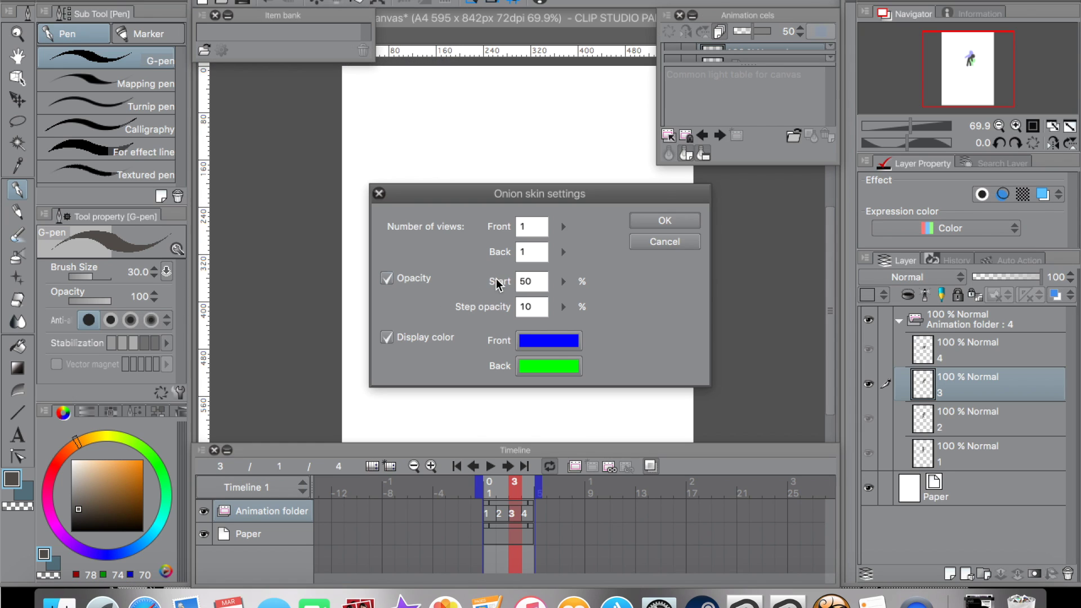
left_click(691, 241)
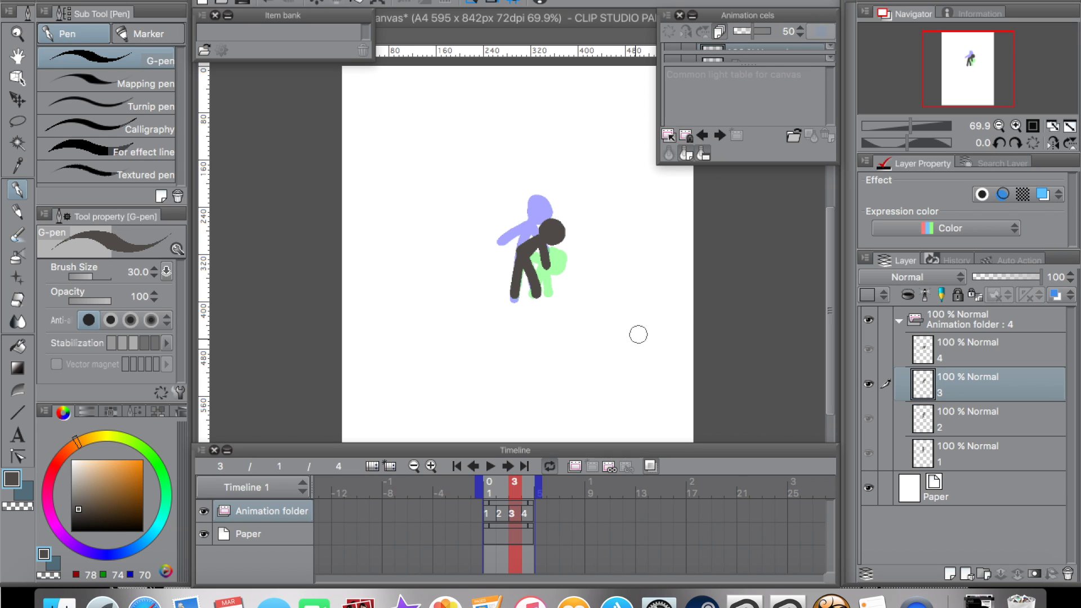
left_click(528, 486)
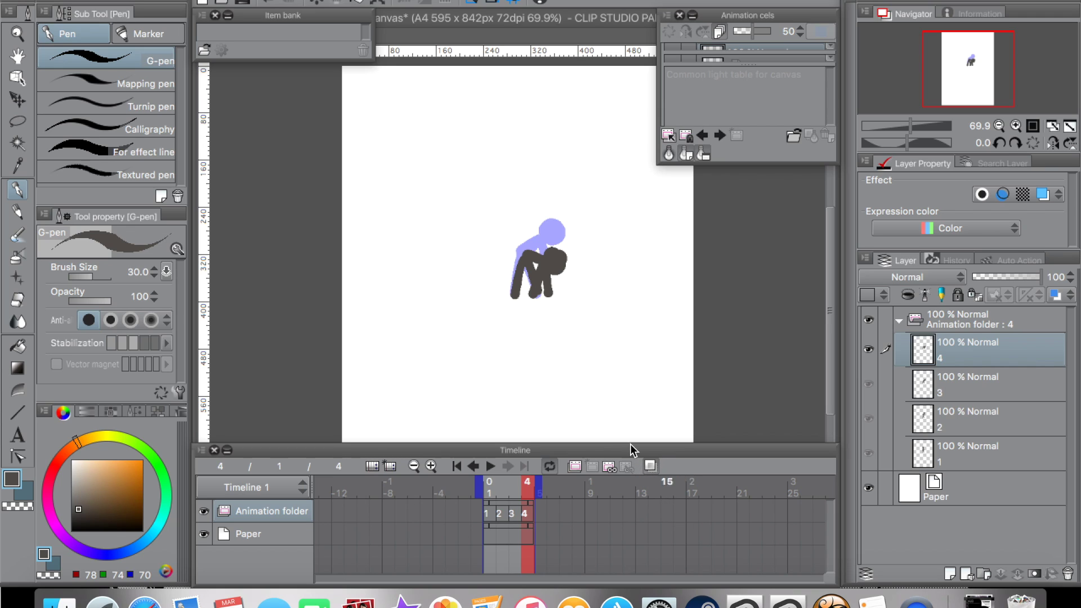
left_click(492, 466)
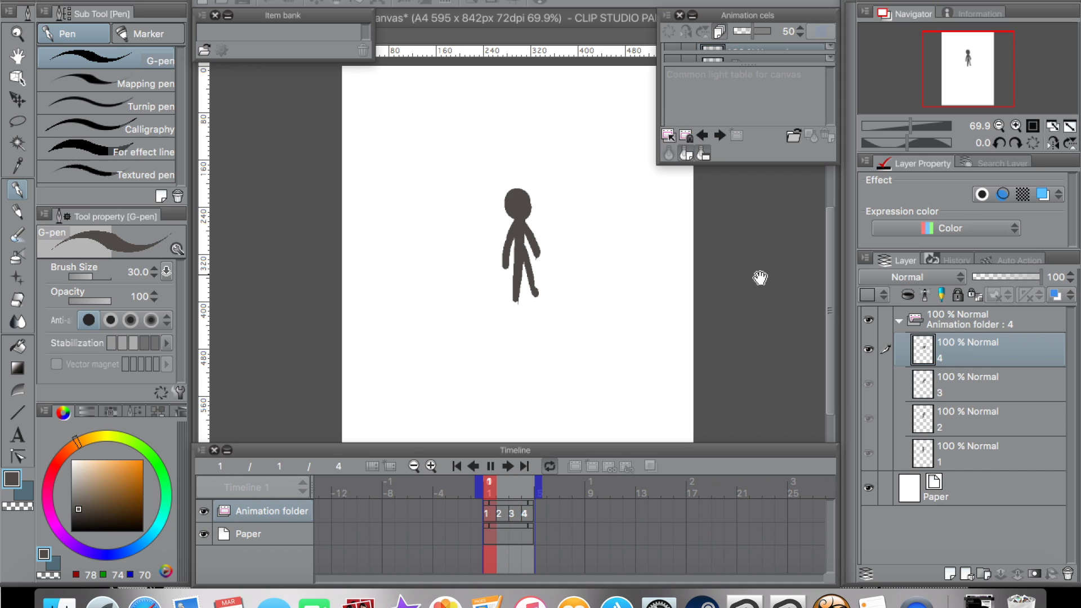
left_click(491, 467)
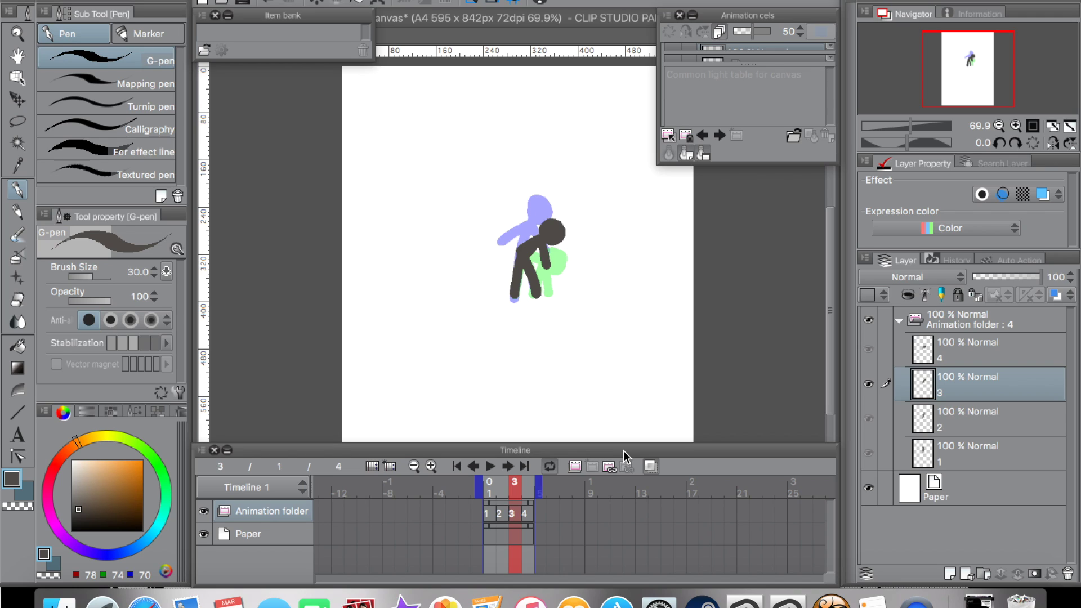
Return to cel 1 and draw a heart-shaped fruit outline with the pen.
left_click(971, 460)
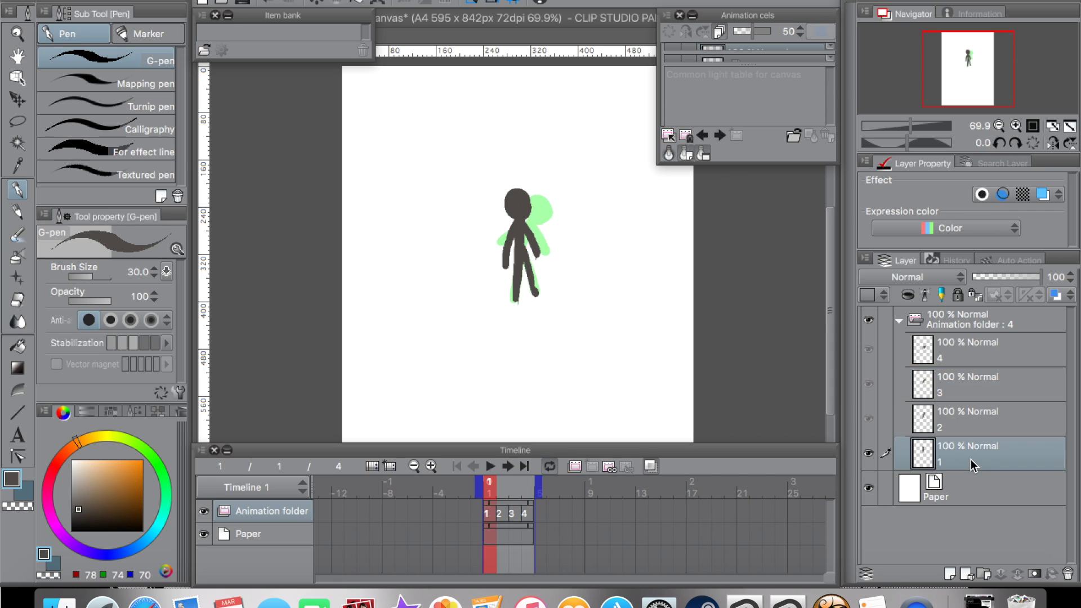
left_click(970, 425)
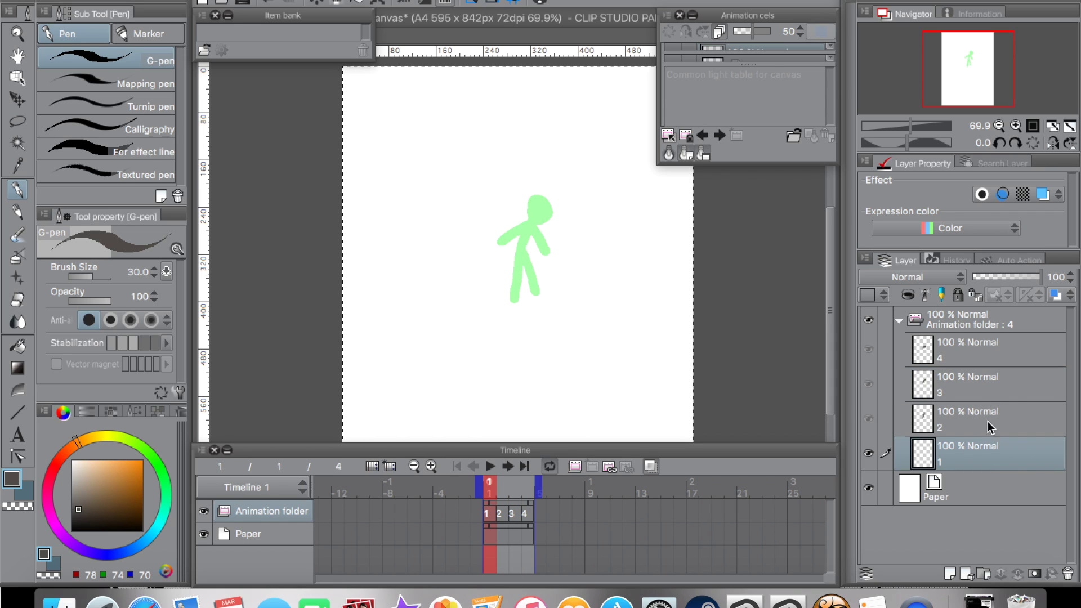
left_click(992, 394)
left_click(1001, 352)
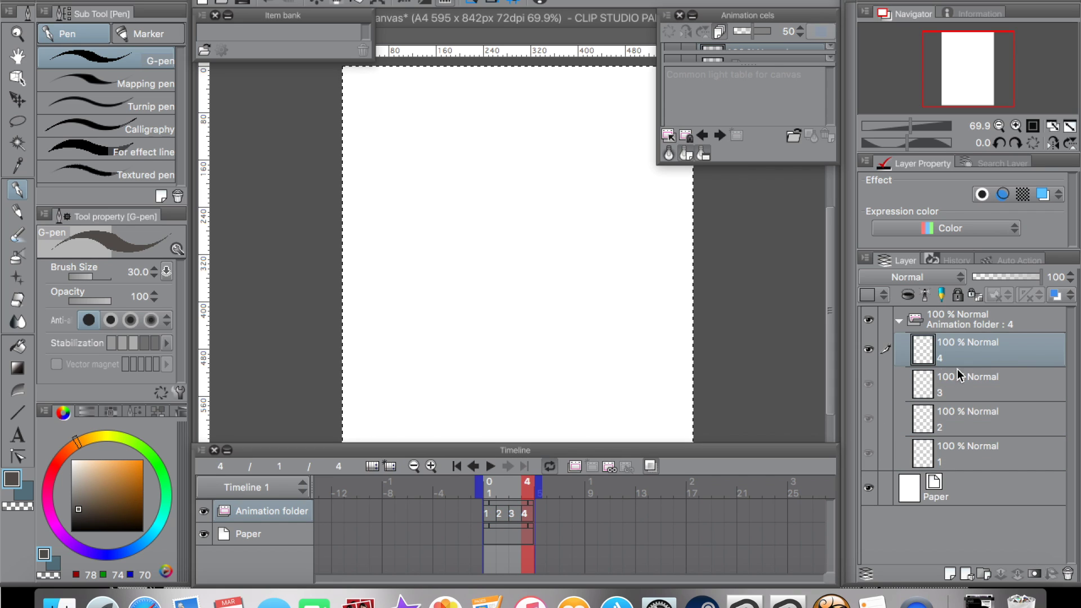
left_click(969, 453)
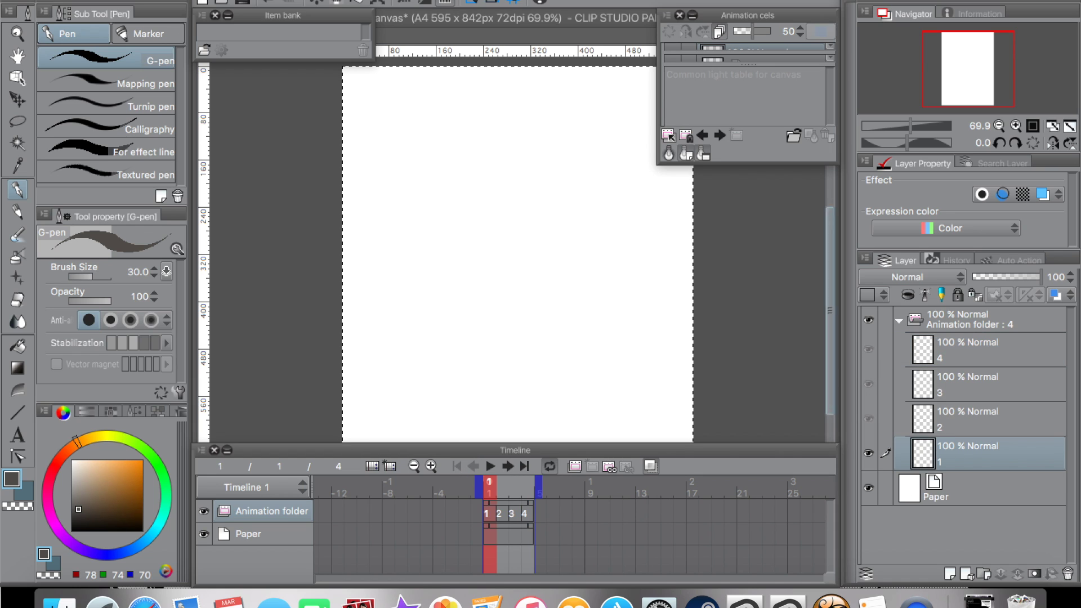
key("p")
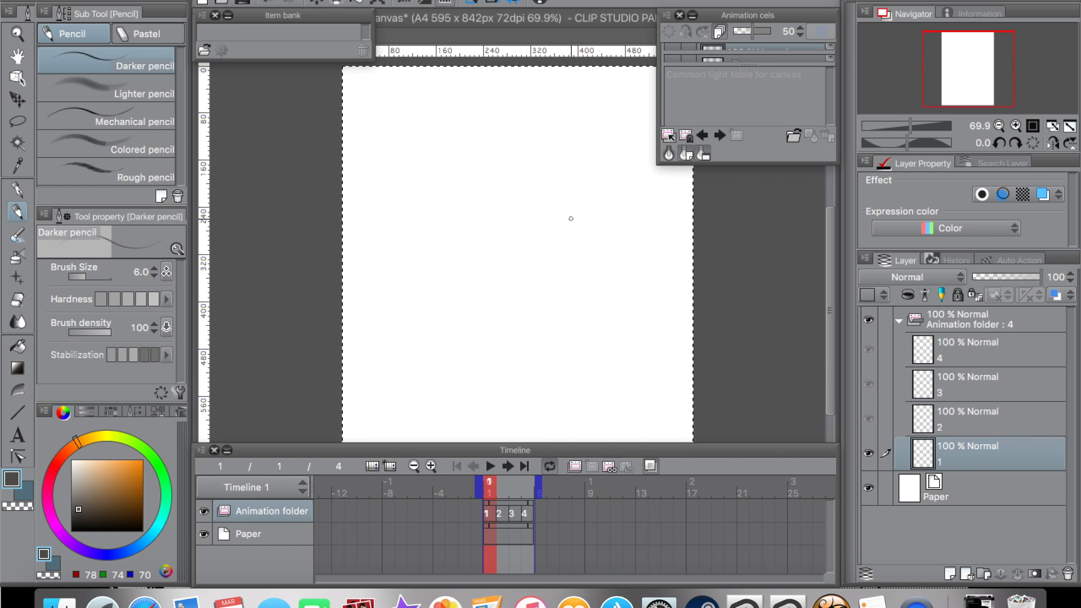
key("p")
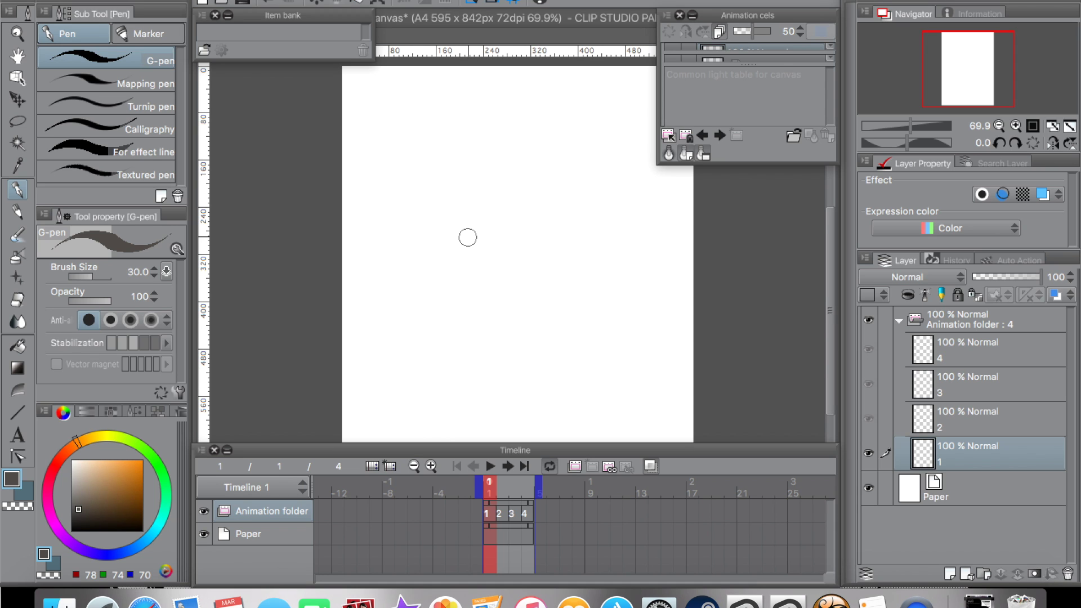
mouse_move(454, 220)
left_mouse_down()
mouse_move(518, 325)
mouse_move(558, 164)
mouse_move(471, 149)
mouse_move(451, 242)
mouse_move(464, 298)
left_mouse_up()
Move the heart outline lower and add a stem and two veined leaves.
left_click_drag(598, 166, 563, 306)
key("ctrl+d")
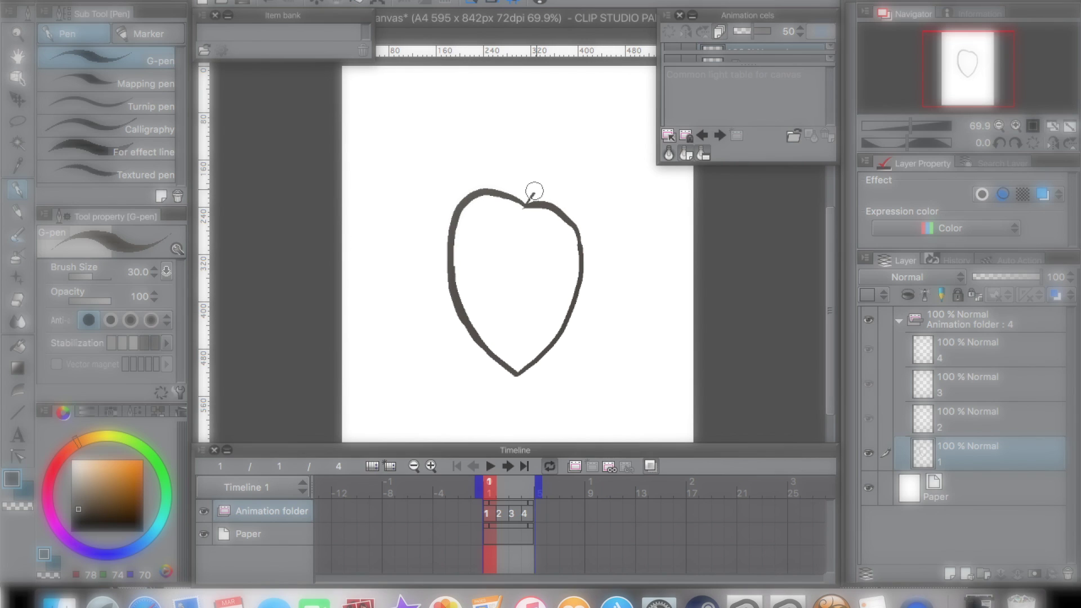
left_click_drag(533, 188, 633, 160)
mouse_move(501, 215)
left_mouse_down()
mouse_move(522, 211)
mouse_move(499, 228)
left_mouse_up()
mouse_move(526, 200)
left_mouse_down()
mouse_move(502, 105)
mouse_move(529, 198)
left_mouse_up()
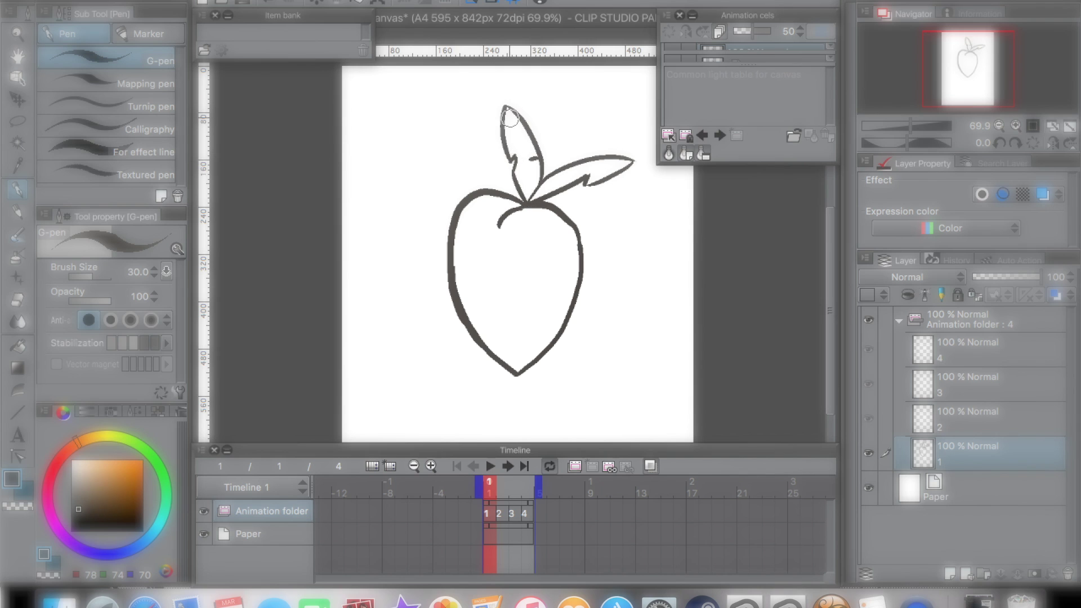
left_click_drag(509, 115, 531, 160)
mouse_move(630, 155)
left_mouse_down()
mouse_move(559, 163)
mouse_move(526, 197)
left_mouse_up()
Lasso the fruit drawing and rotate it clockwise.
left_click(521, 289)
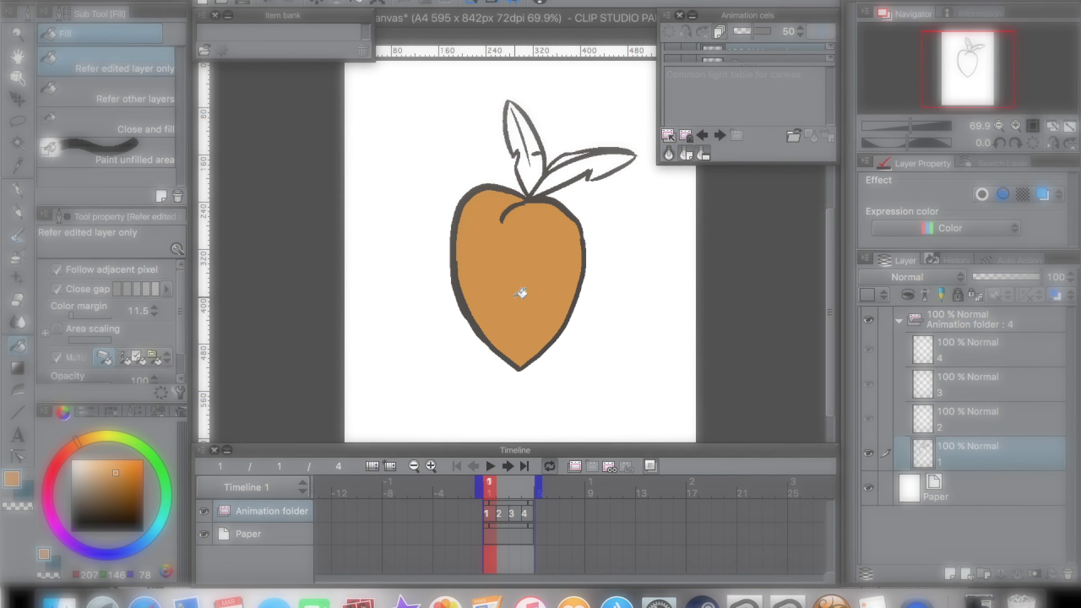
left_click_drag(411, 229, 591, 338)
left_click_drag(609, 99, 648, 113)
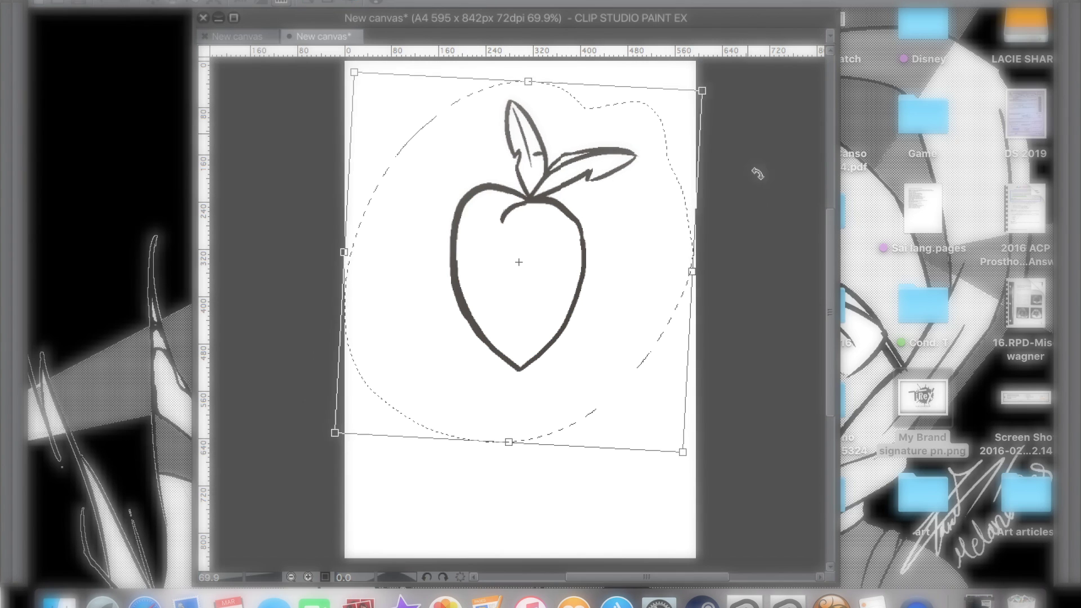
left_click_drag(754, 169, 715, 345)
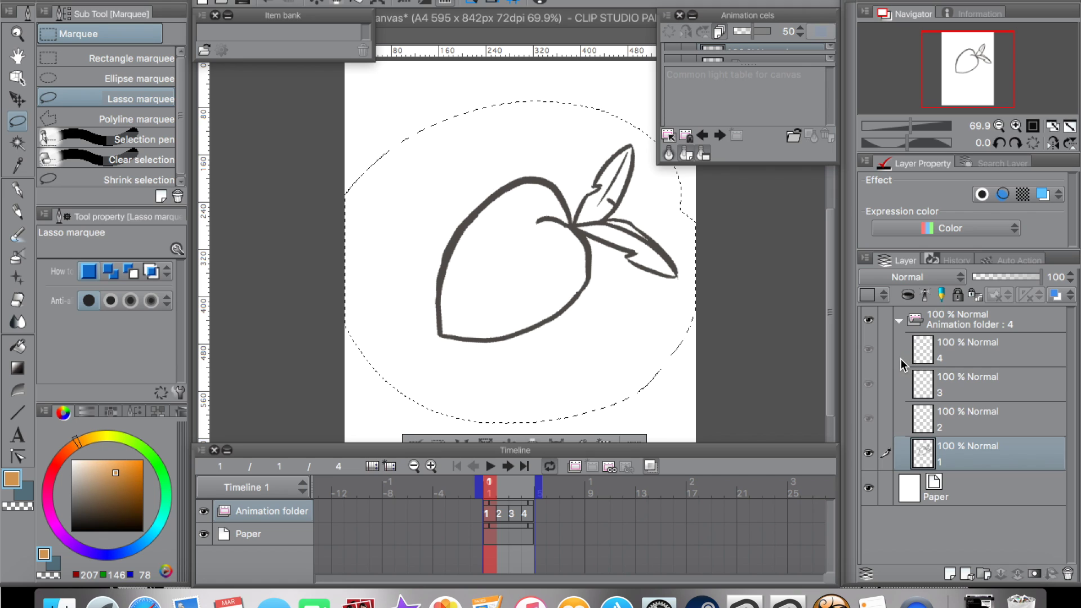
scroll(665, 259, "right", 2)
scroll(665, 259, "down", 1)
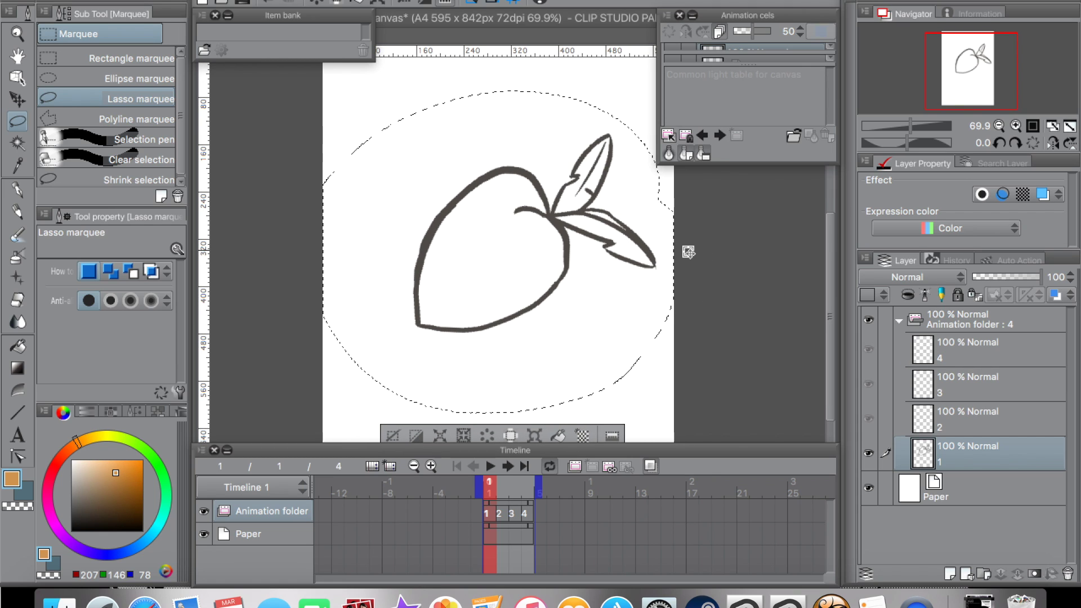
left_click(393, 436)
Fill the fruit body with orange, then undo the fill.
key("g")
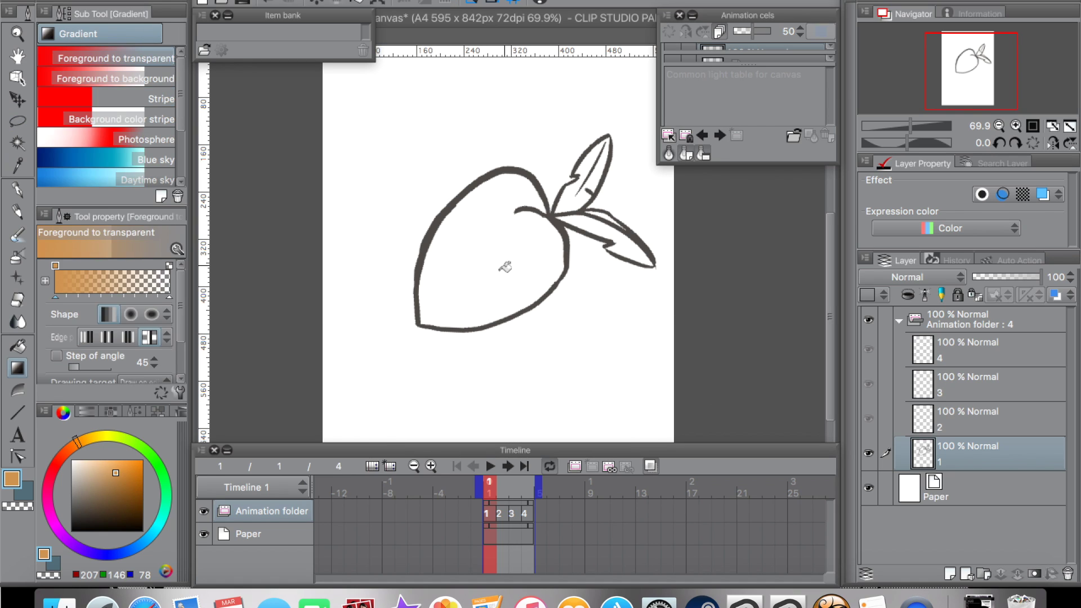
key("g")
left_click(508, 270)
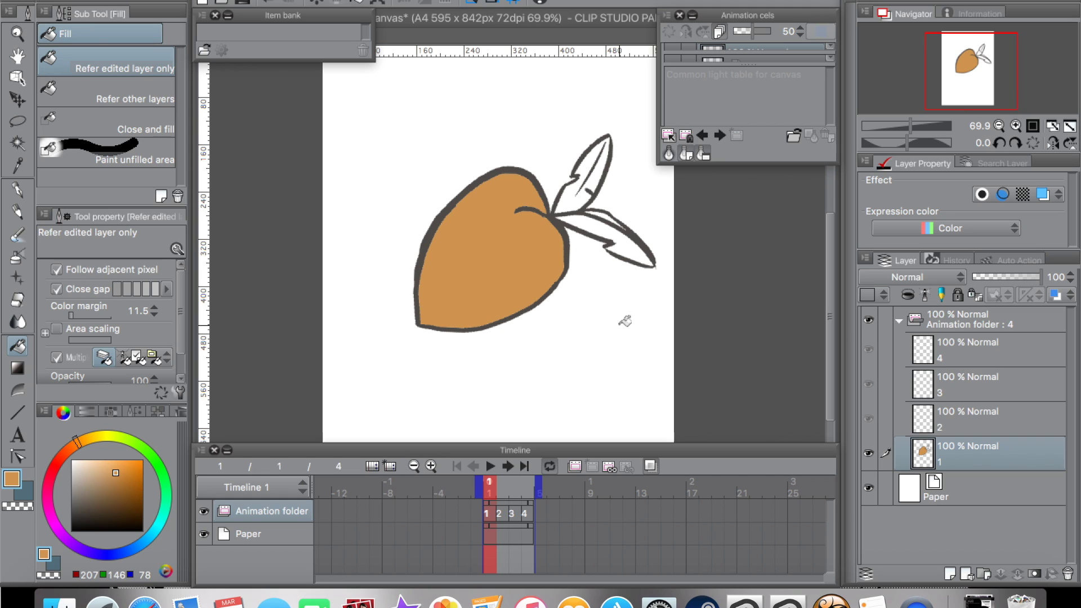
key("p")
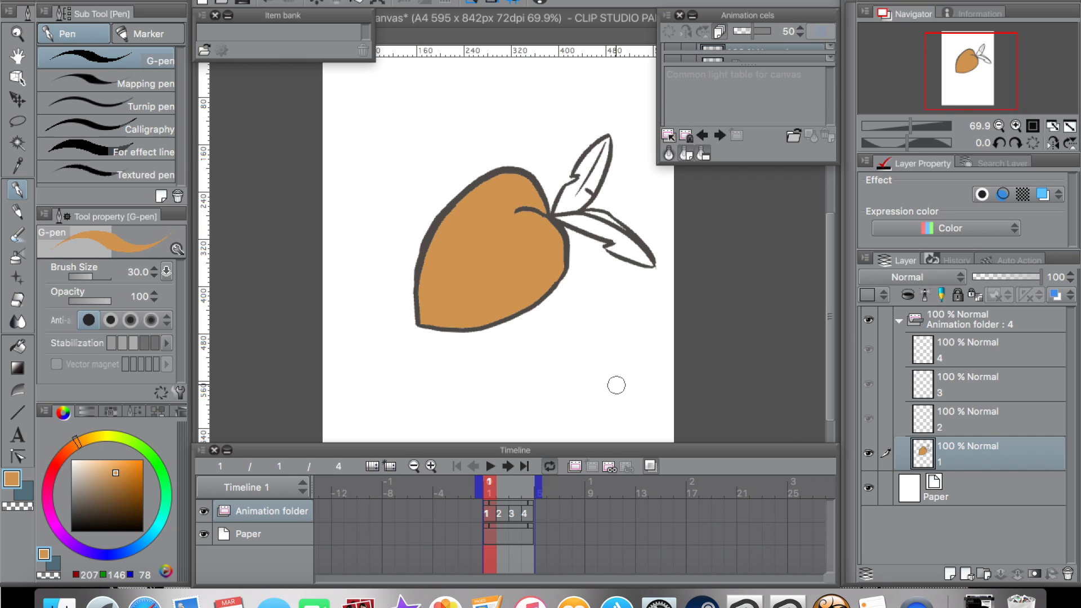
key("super+z")
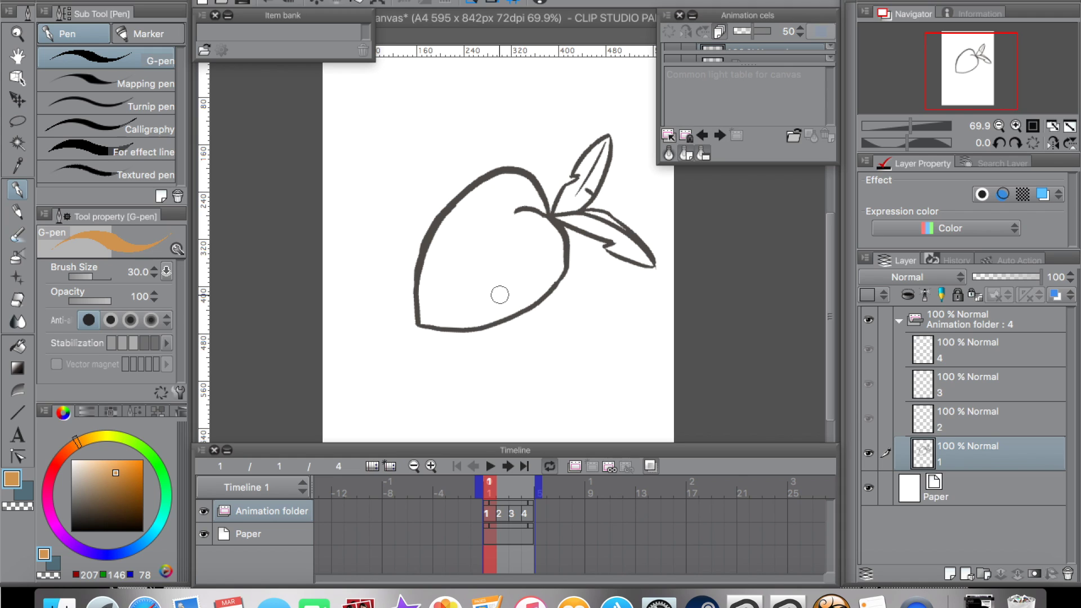
Put cel 1's fruit drawing in a new folder and rename the line art layer Linrart.
right_click(988, 455)
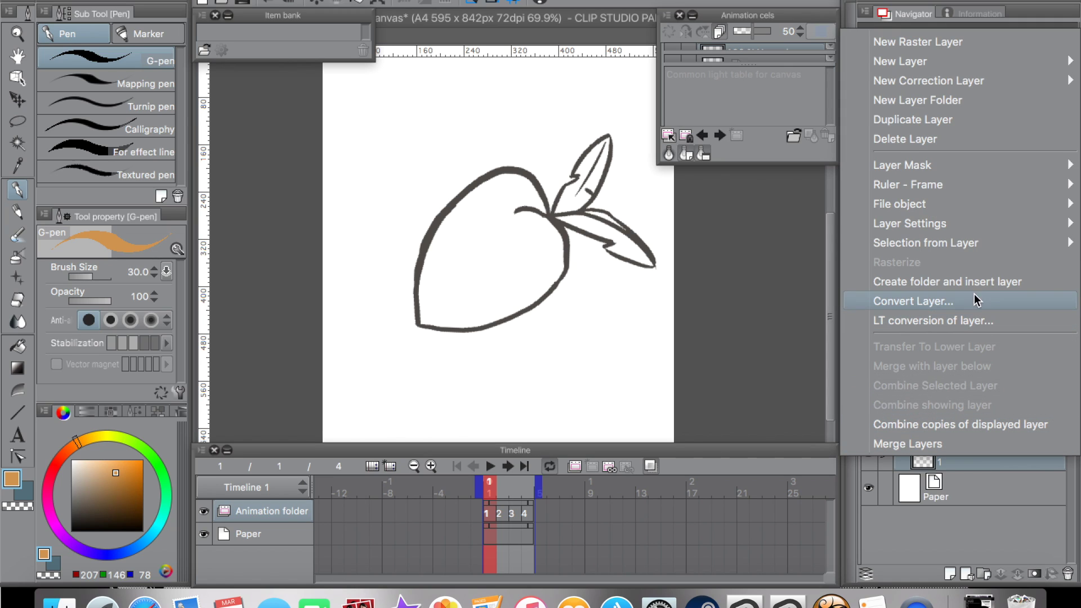
left_click(1001, 282)
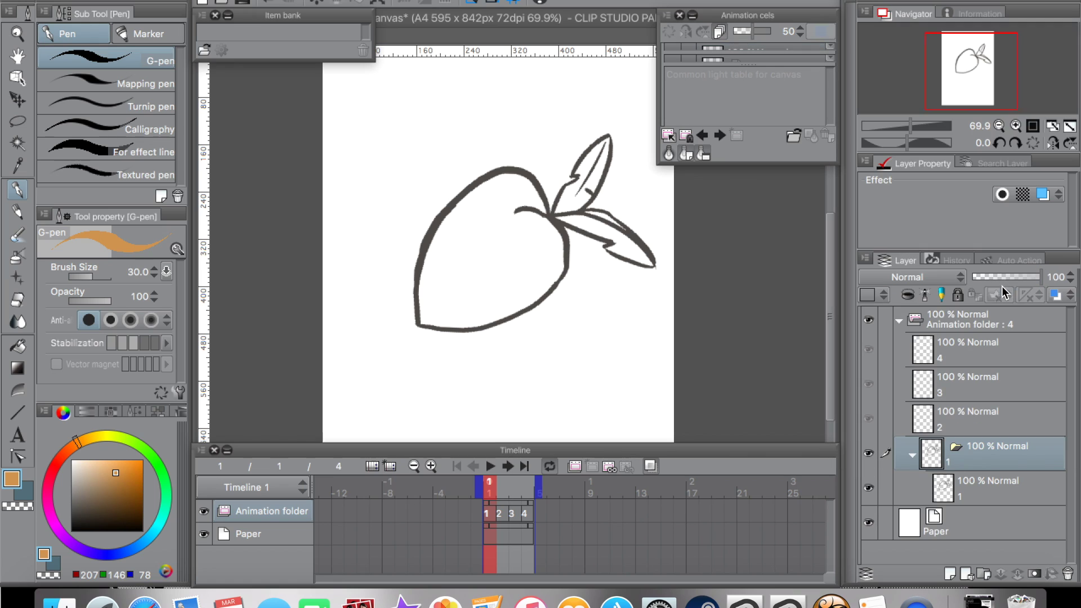
left_click(984, 486)
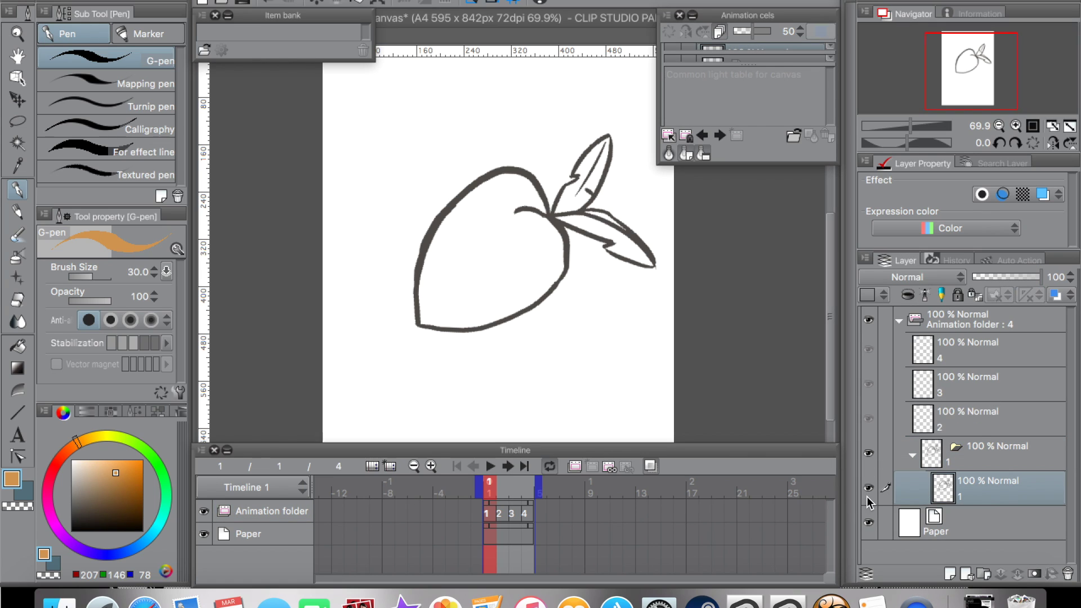
left_click(867, 490)
left_click(871, 492)
double_click(959, 497)
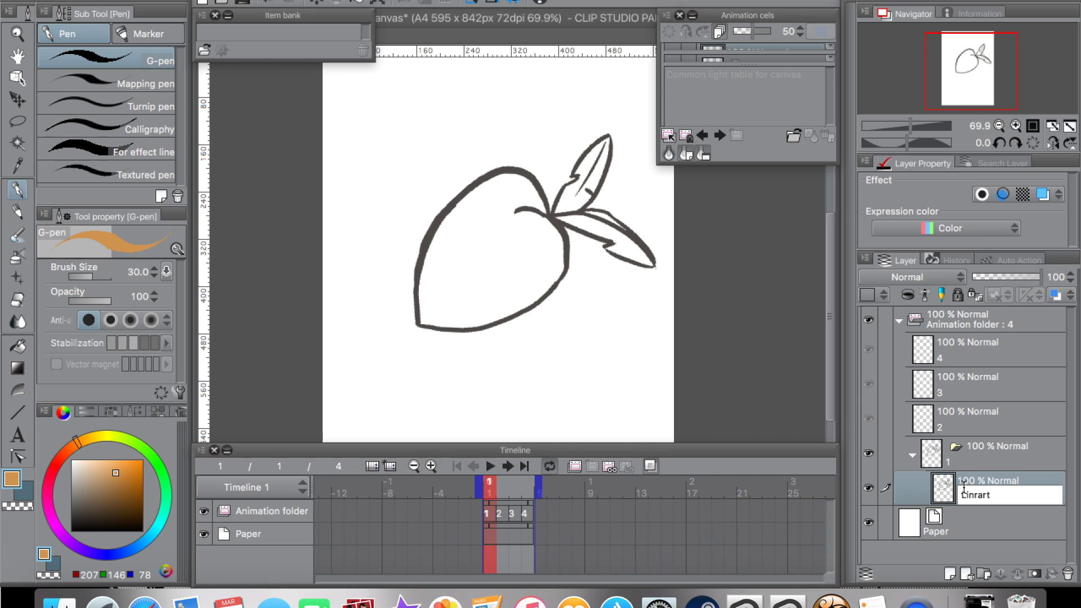
key("Return")
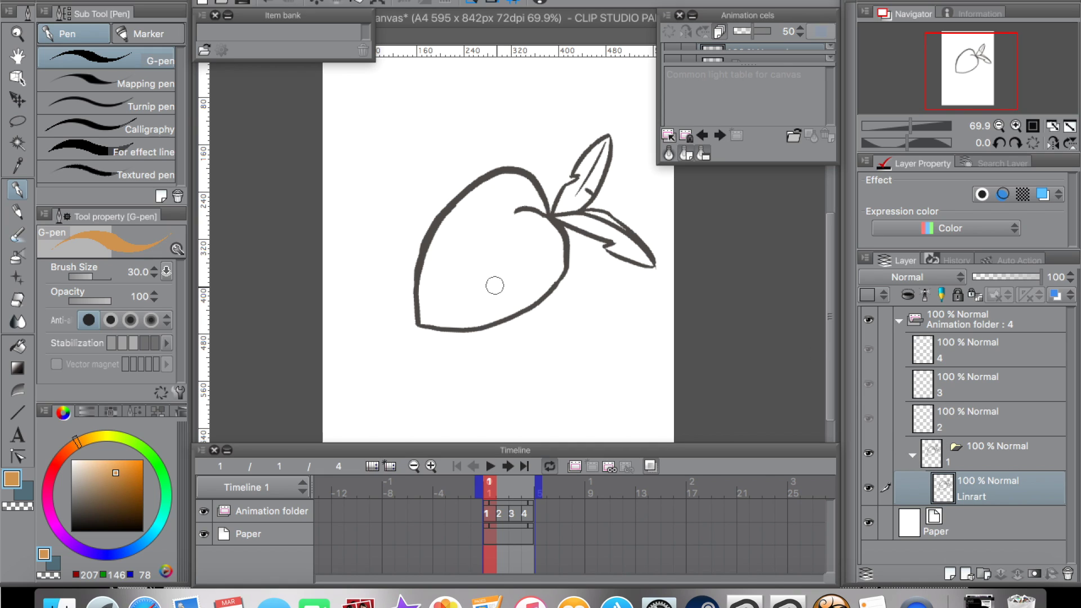
key("g")
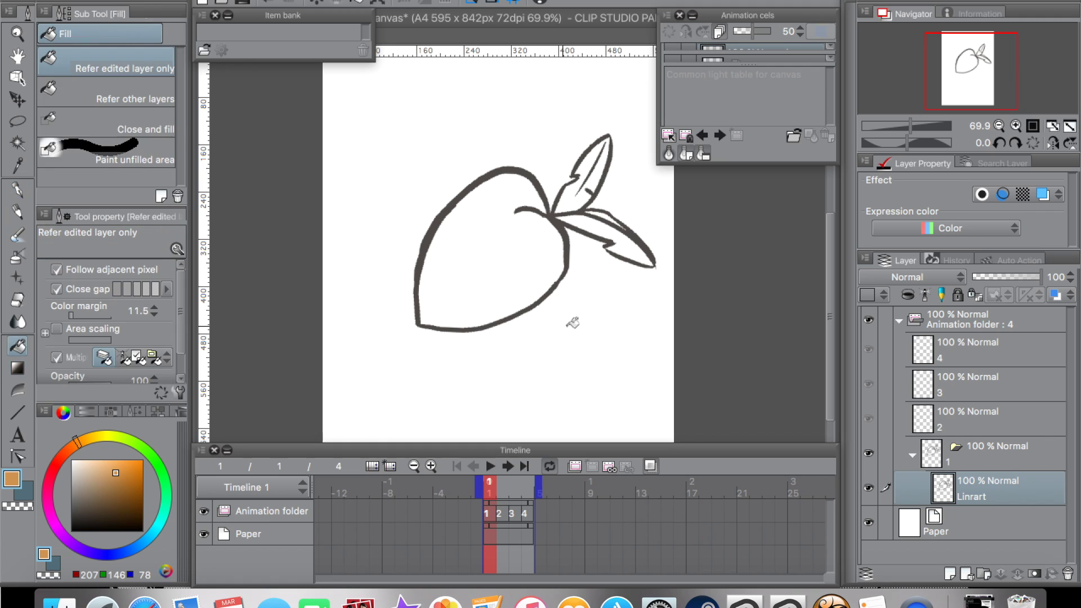
Fill the fruit body orange on a new layer and its lower part brown on another.
left_click(951, 575)
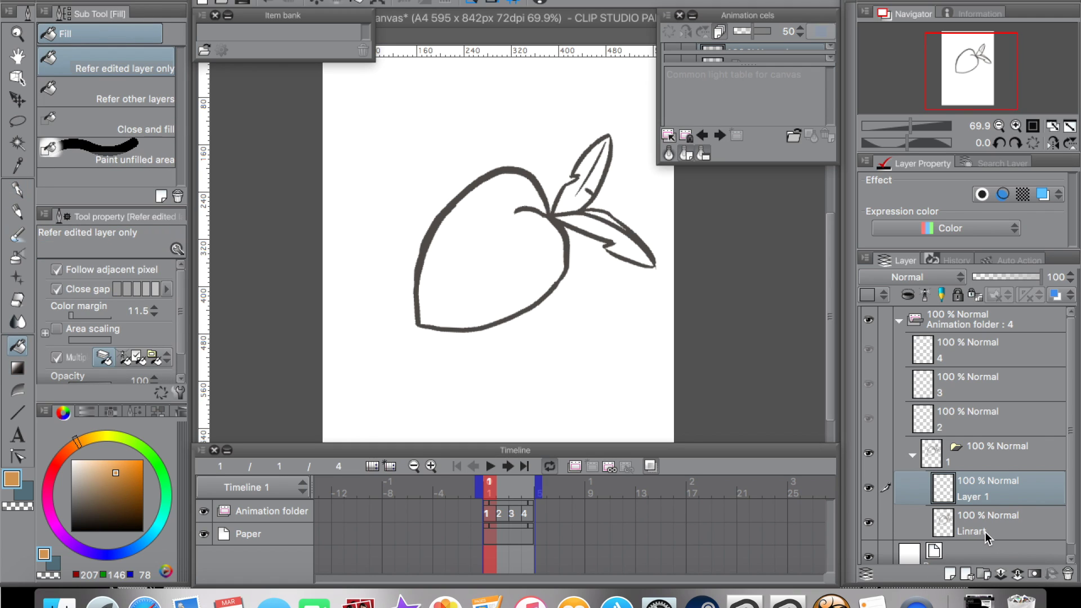
scroll(952, 494, "down", 1)
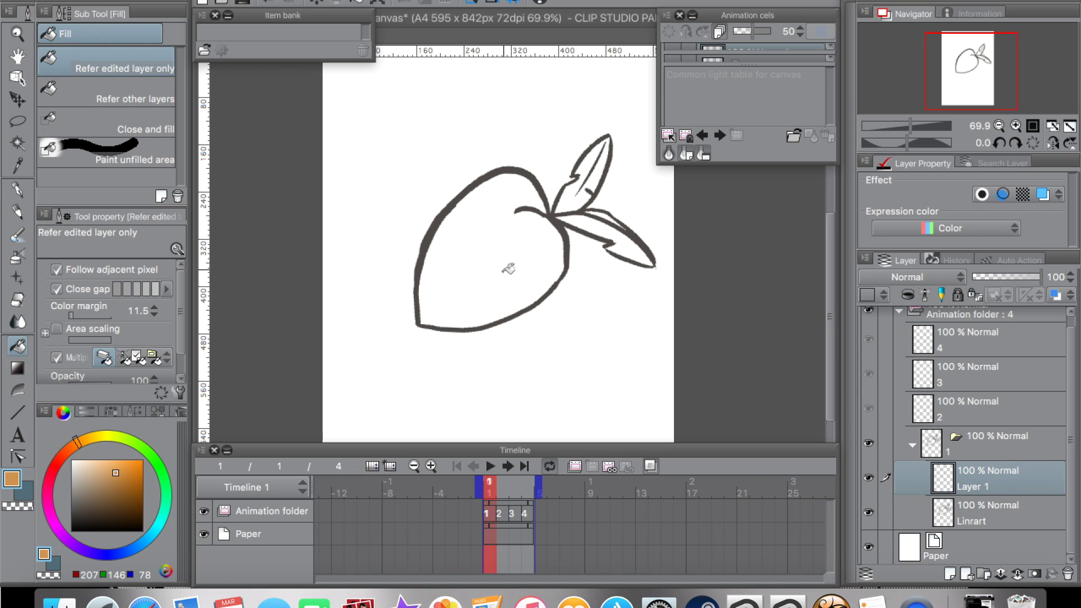
left_click(487, 251)
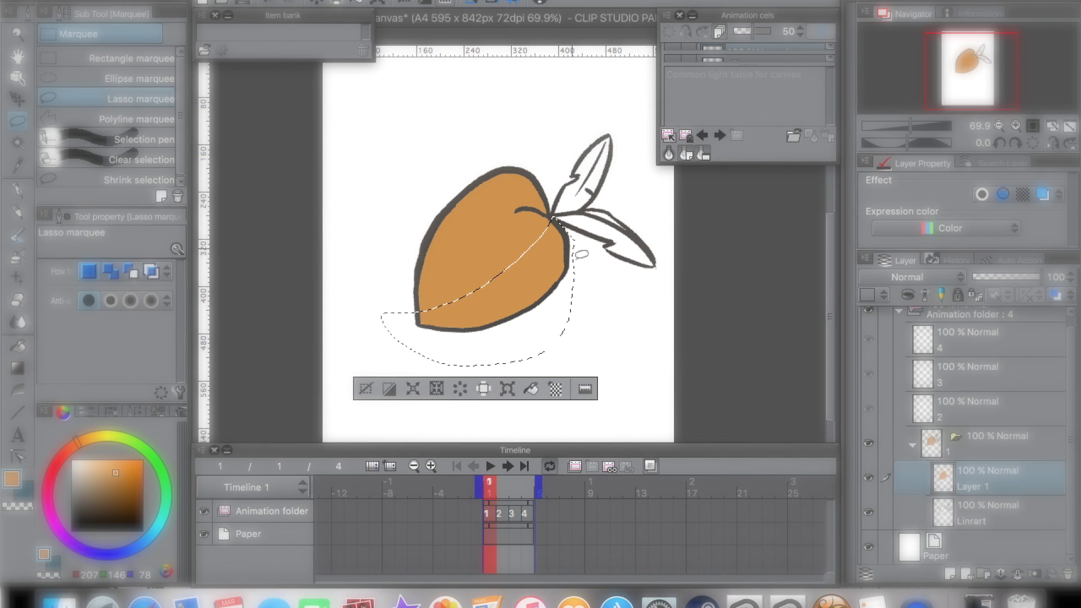
key("g")
left_click(507, 290)
key("ctrl+z")
key("ctrl+shift+n")
left_click(507, 290)
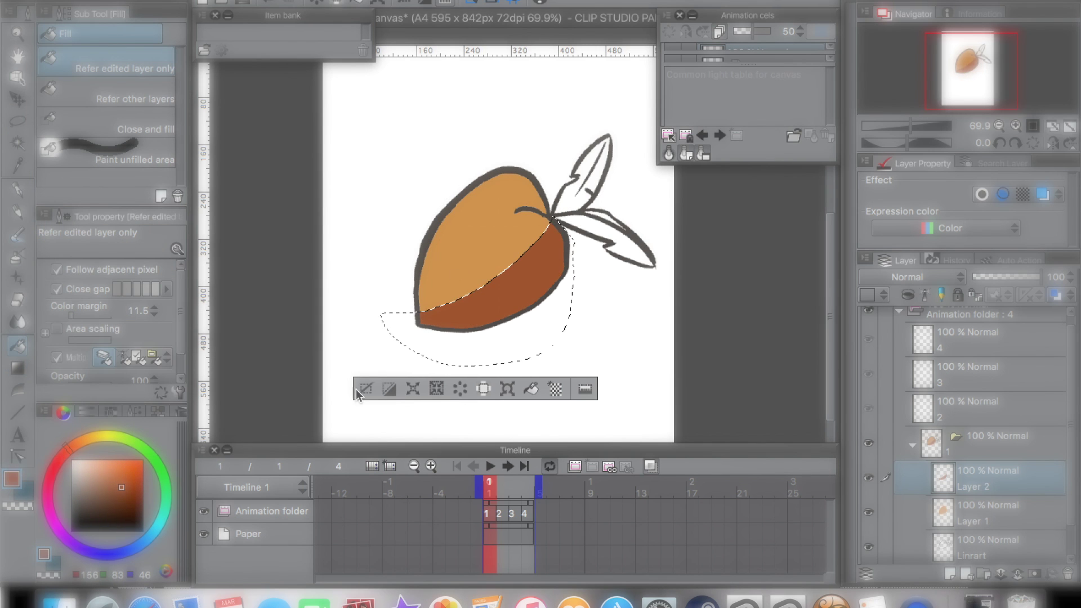
left_click(356, 389)
Rename the two colour layers Base and Shade.
double_click(972, 521)
type("Base")
double_click(973, 486)
type("Shade")
Colour the leaves green on Base and fill their shadowed part darker green on Shade.
left_click(991, 512)
left_click(139, 443)
left_click(608, 211)
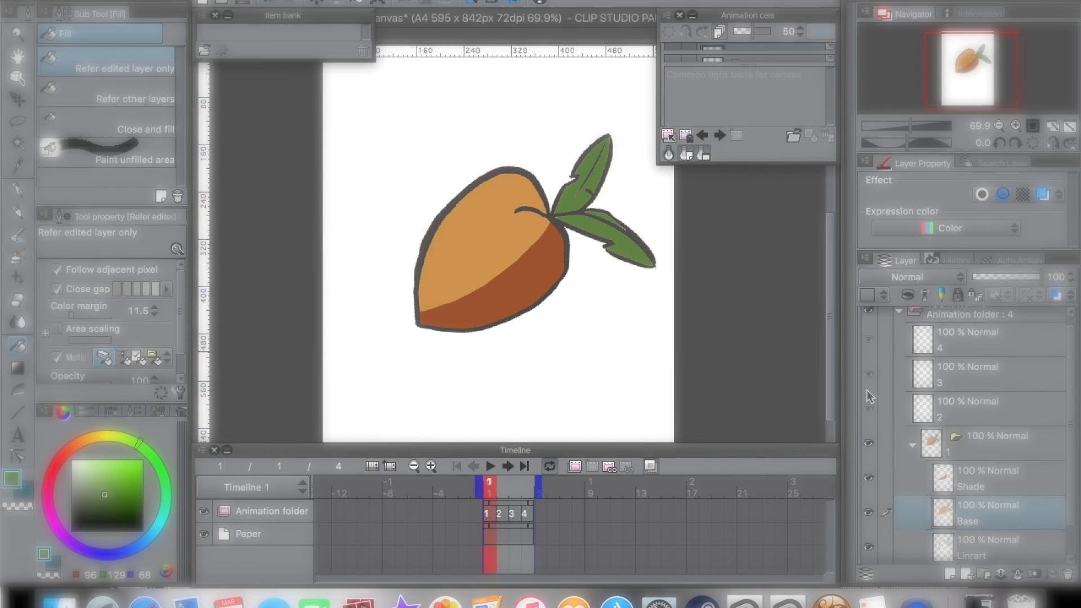
left_click(991, 479)
key("l")
left_click_drag(557, 213, 598, 216)
key("g")
left_click(117, 506)
left_click(586, 195)
key("ctrl+d")
On a new layer, add a lighter green to part of the lower leaf.
key("ctrl+shift+n")
key("l")
key("g")
left_click(100, 480)
left_click(625, 242)
key("l")
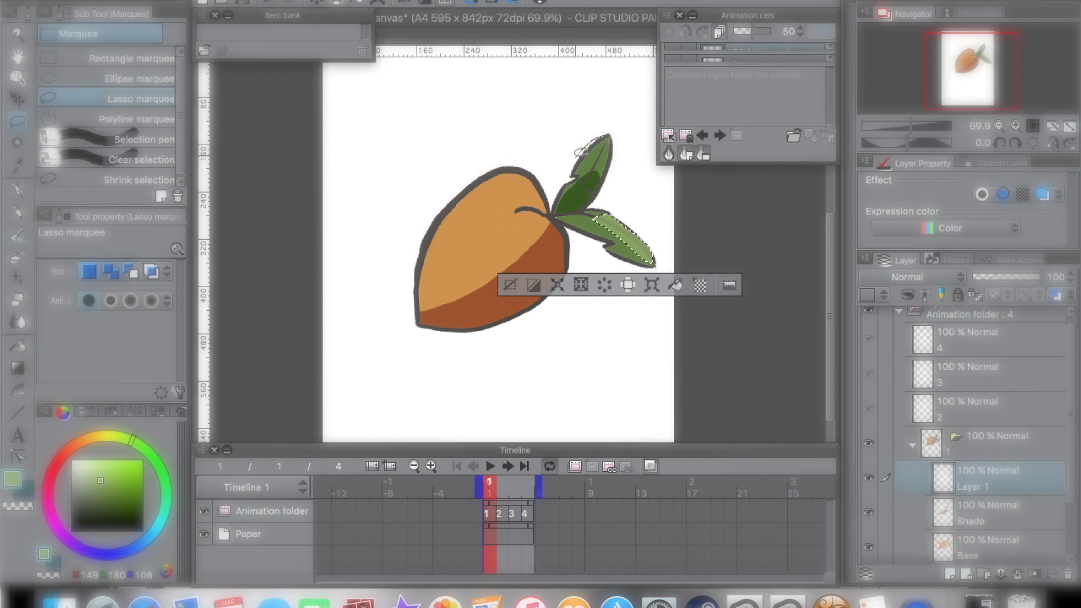
key("ctrl+d")
Lighten the fruit body's light side with light orange and paint a pale highlight.
left_click_drag(493, 268, 495, 265)
key("b")
left_click(83, 438)
left_click(105, 465)
mouse_move(450, 236)
left_mouse_down()
mouse_move(469, 245)
mouse_move(479, 225)
mouse_move(451, 226)
left_mouse_up()
key("ctrl+d")
left_click(98, 460)
left_click(868, 477)
left_click(869, 477)
left_click(991, 513)
scroll(906, 528, "down", 1)
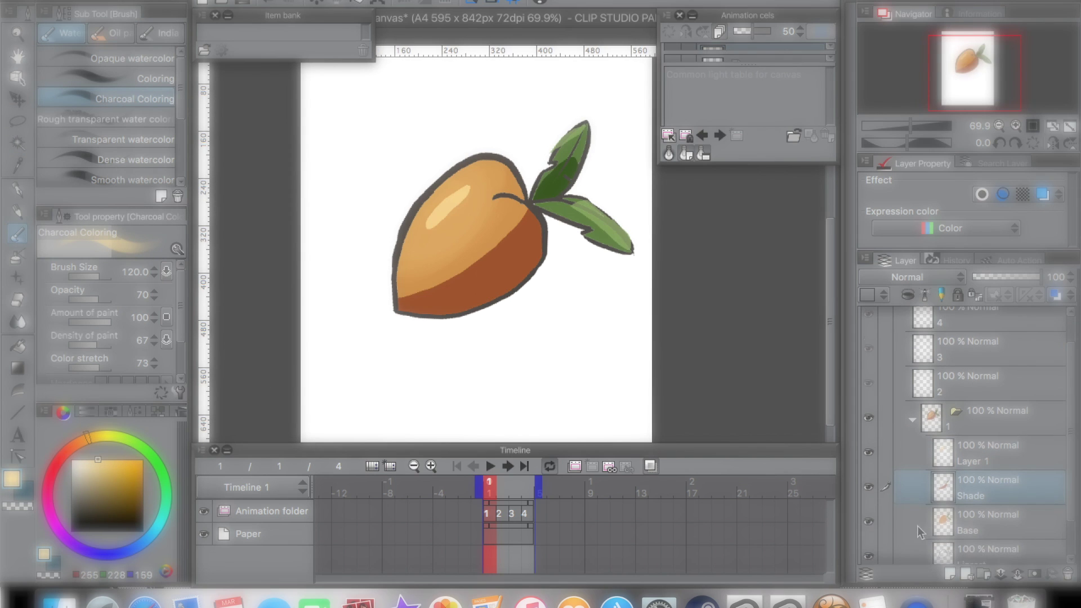
Paint a light grey cast shadow under the fruit on a new layer.
key("ctrl+shift+n")
left_click(71, 471)
mouse_move(563, 282)
left_mouse_down()
mouse_move(433, 306)
mouse_move(374, 248)
left_mouse_up()
Rename layers Highlight and Shadow, and add a new layer named Reflection.
double_click(973, 403)
type("Highlight")
key("Return")
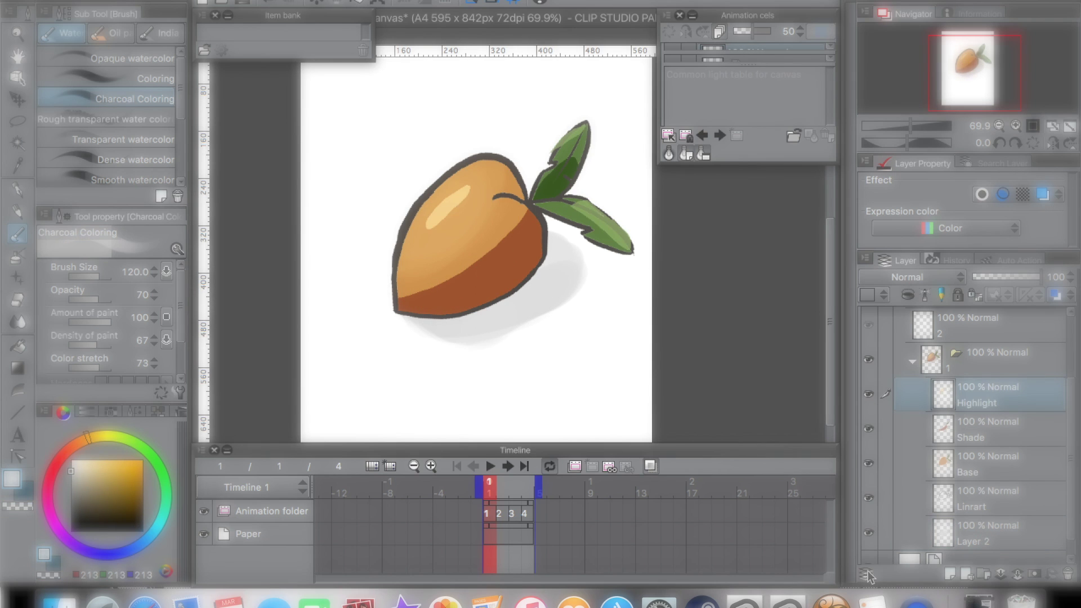
double_click(970, 515)
type("Shadow")
key("Return")
key("ctrl+shift+n")
double_click(979, 365)
type("Reflection")
key("Return")
Hide all palettes so only the canvas shows.
left_click(943, 427, "ctrl")
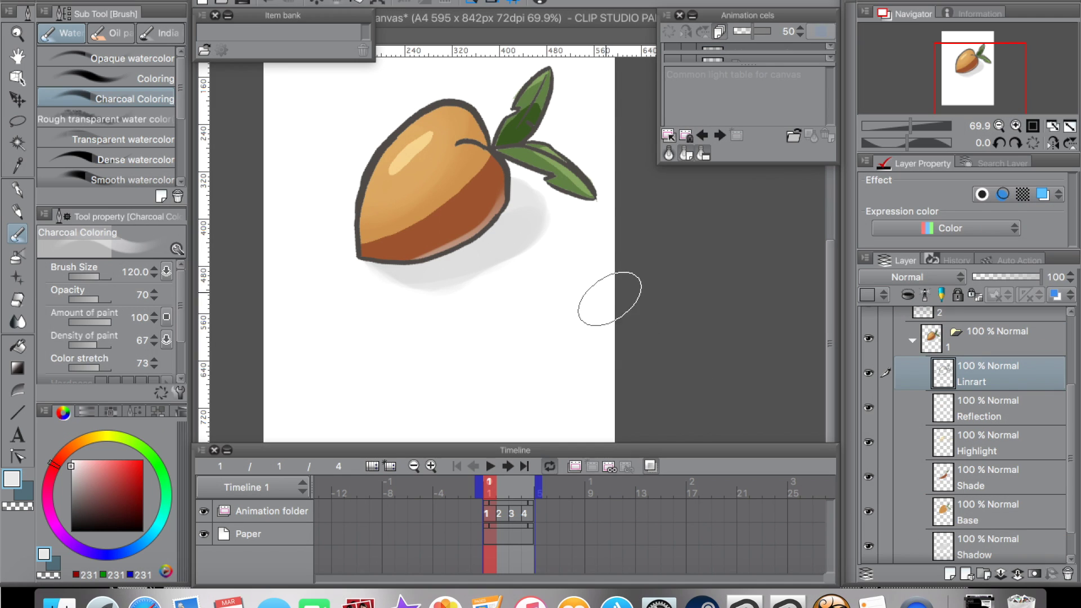
scroll(609, 298, "up", 5)
scroll(609, 298, "left", 5)
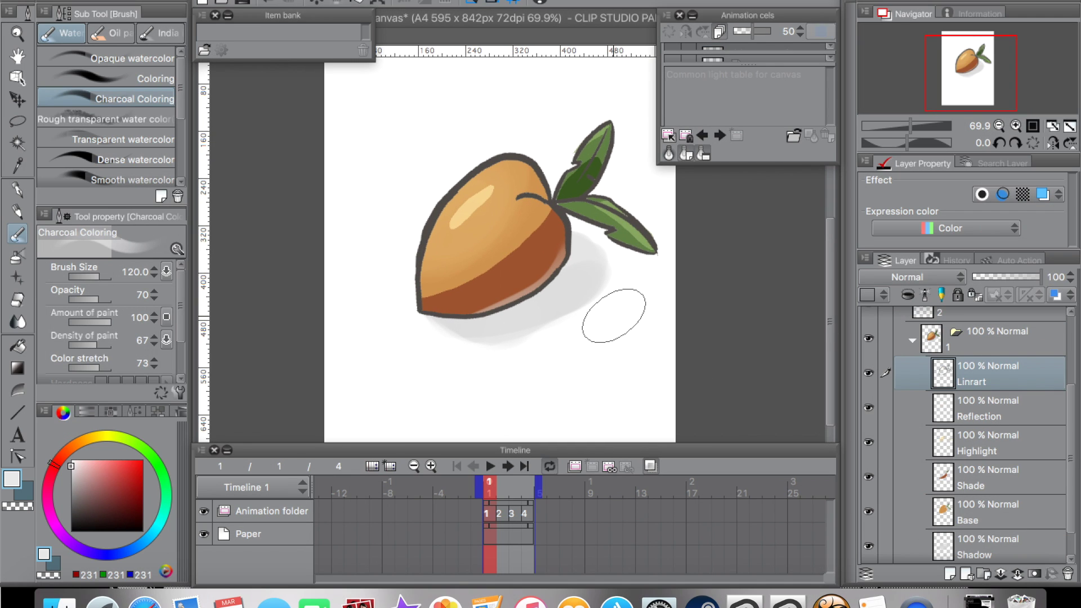
key("Tab")
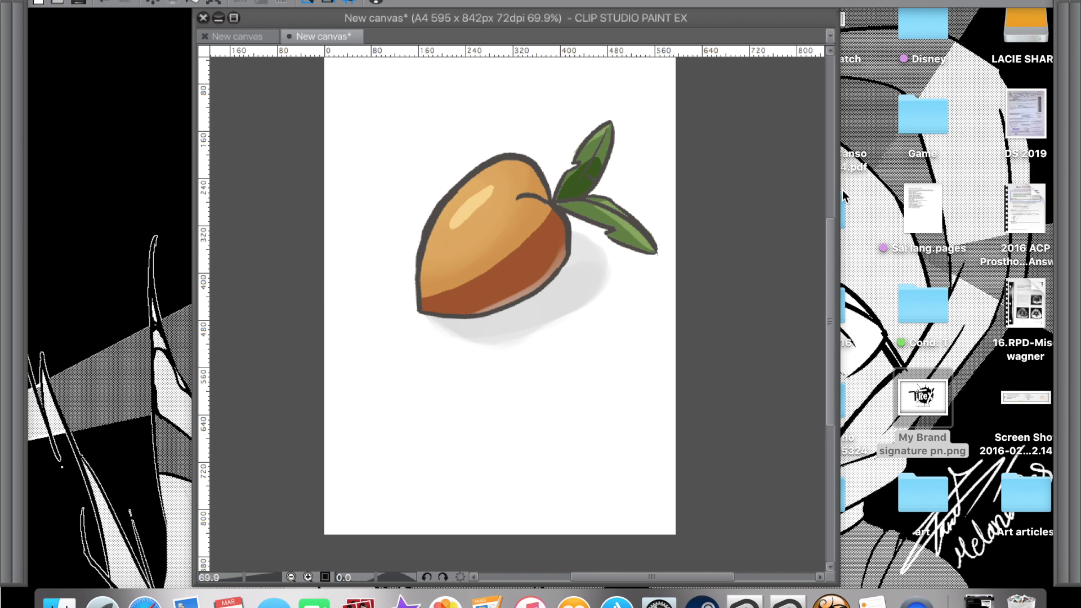
Widen the canvas window on both sides and bring the palettes back.
left_click_drag(838, 188, 1041, 188)
left_click_drag(195, 120, 35, 107)
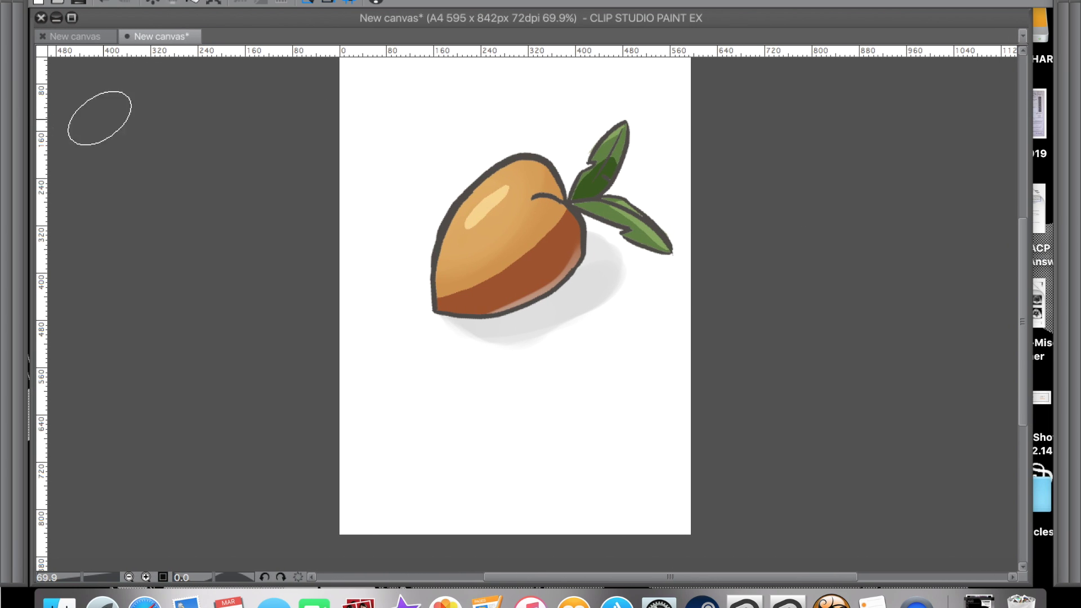
left_click(1025, 185)
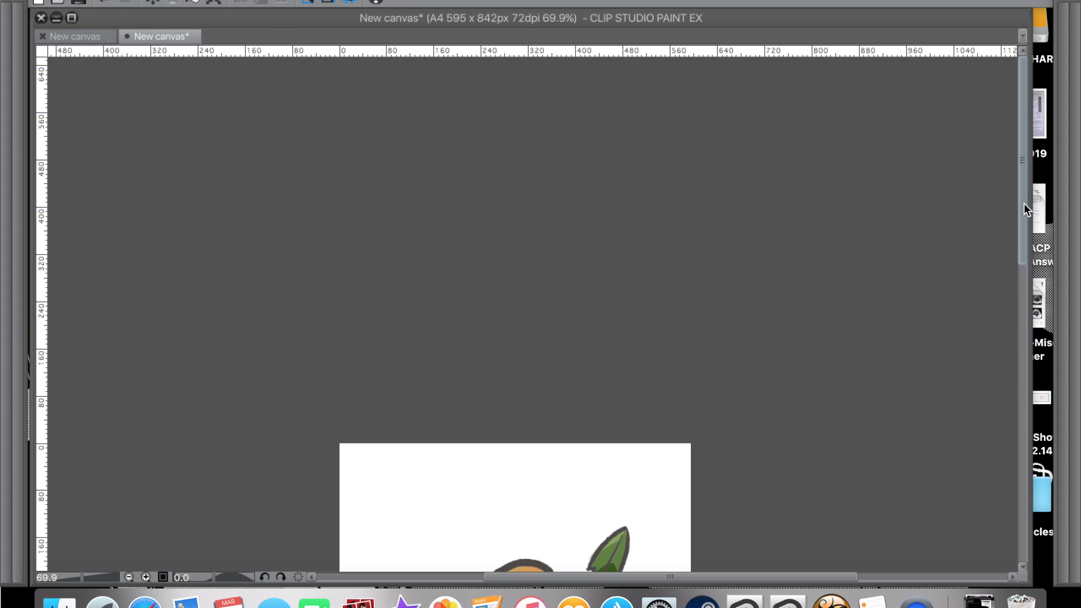
mouse_move(1030, 200)
left_mouse_down()
mouse_move(1050, 201)
mouse_move(1025, 302)
mouse_move(1041, 309)
left_mouse_up()
key("Tab")
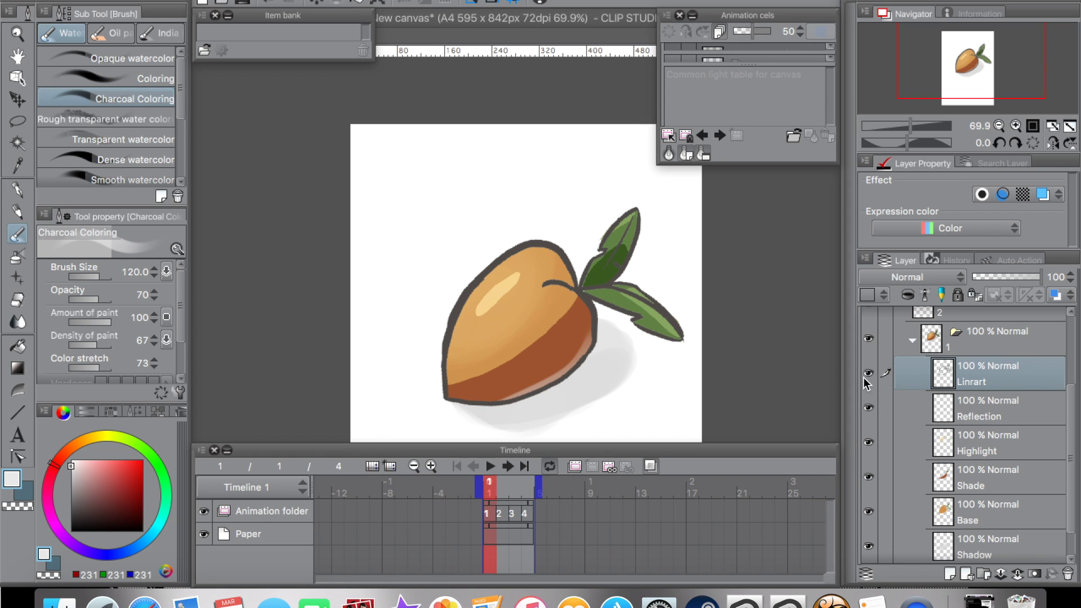
Collapse folder 1 and delete the extra layers 4, 3 and 2.
left_click(913, 340)
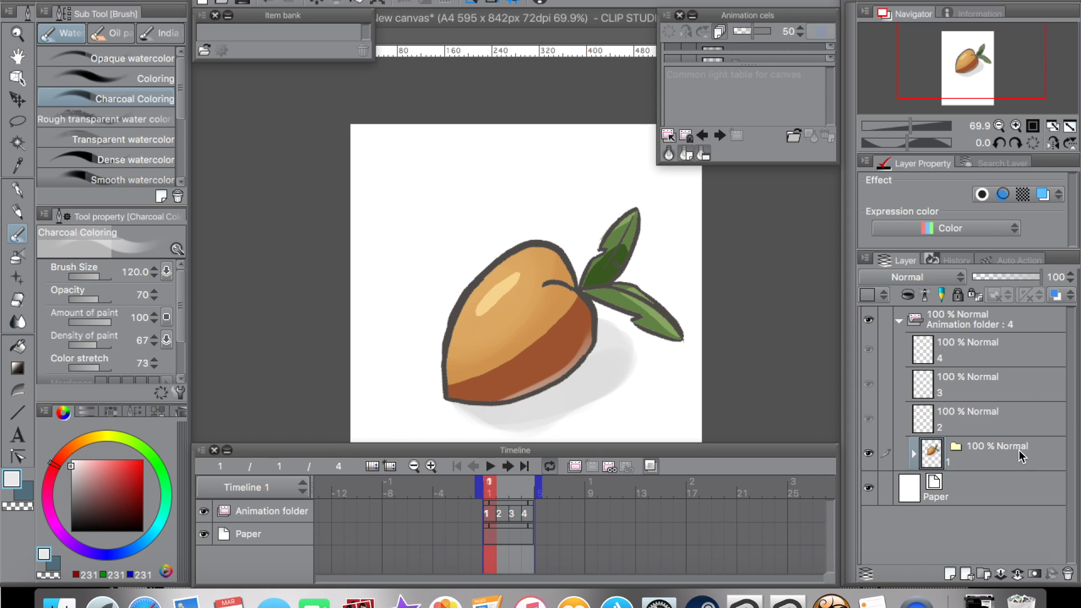
left_click(992, 423)
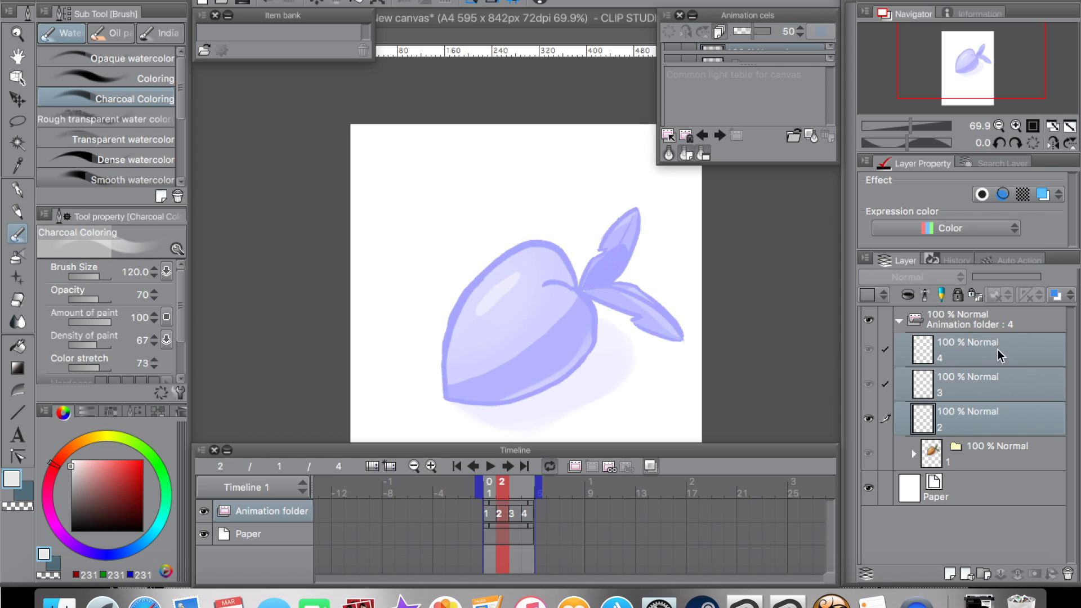
left_click(1068, 573)
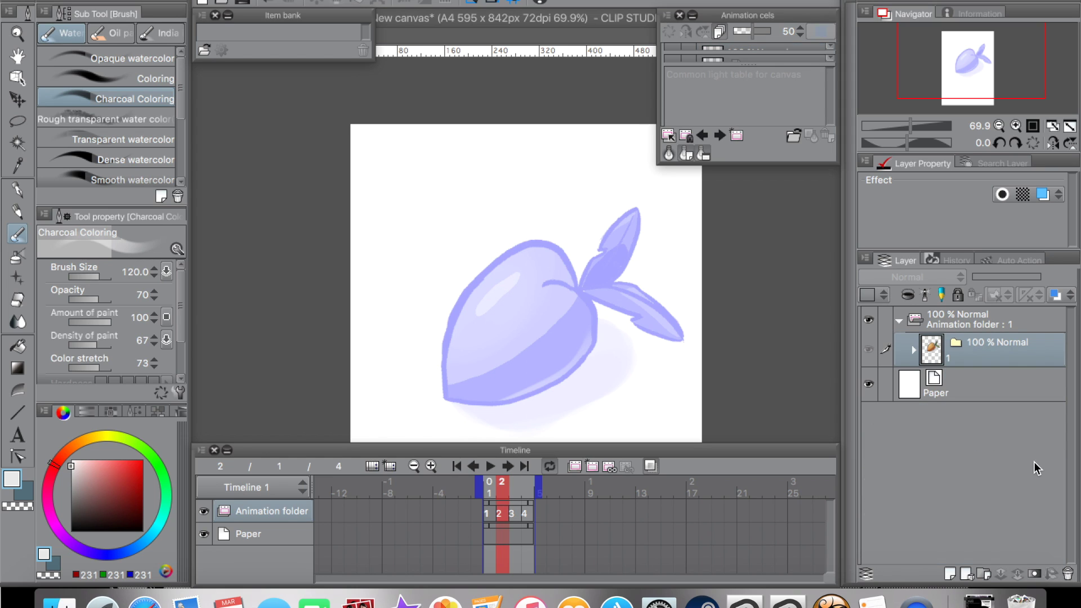
Delete the cels on frames 2 to 4, leaving only cel 1.
left_click(1001, 356)
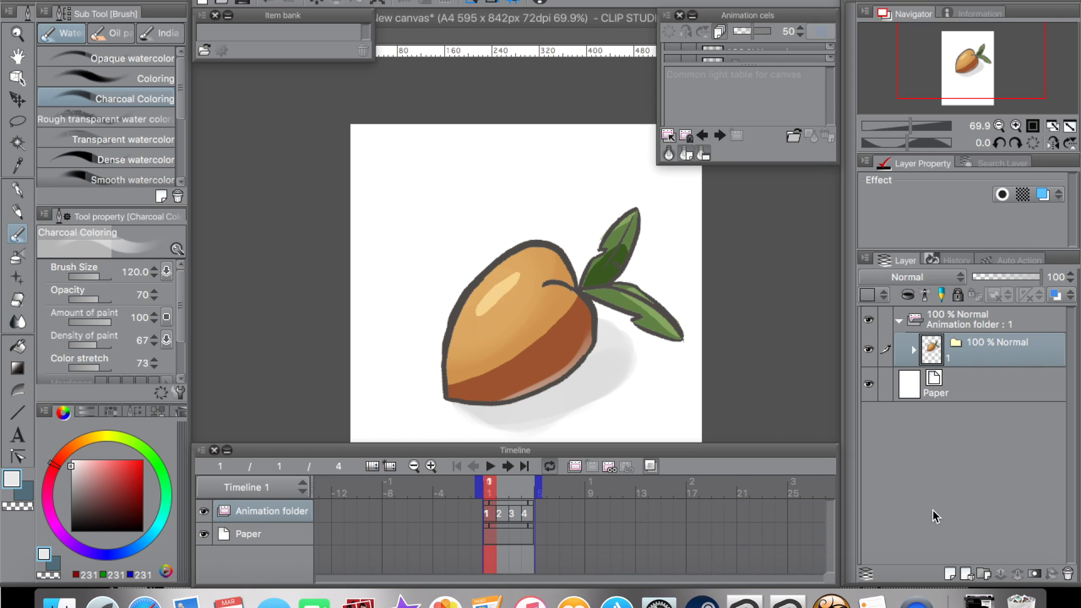
left_click(500, 517)
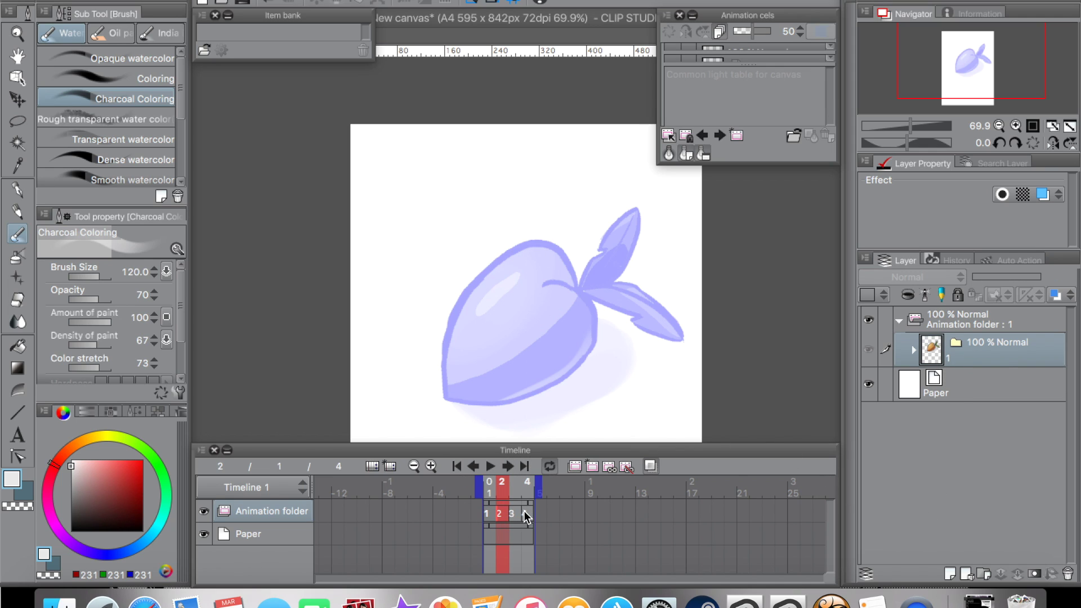
left_click(524, 515)
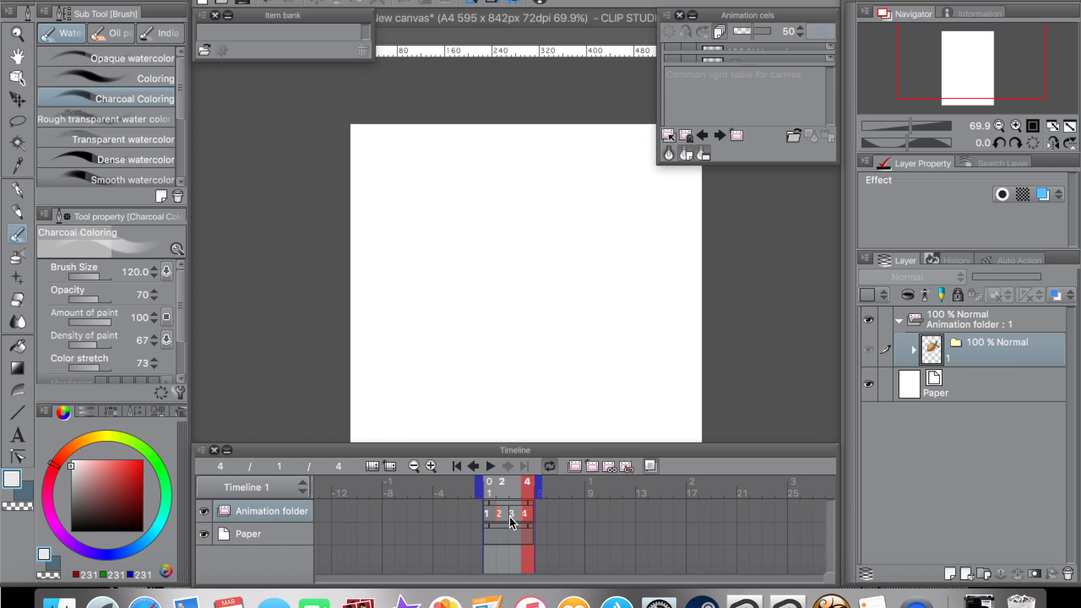
left_click(512, 515)
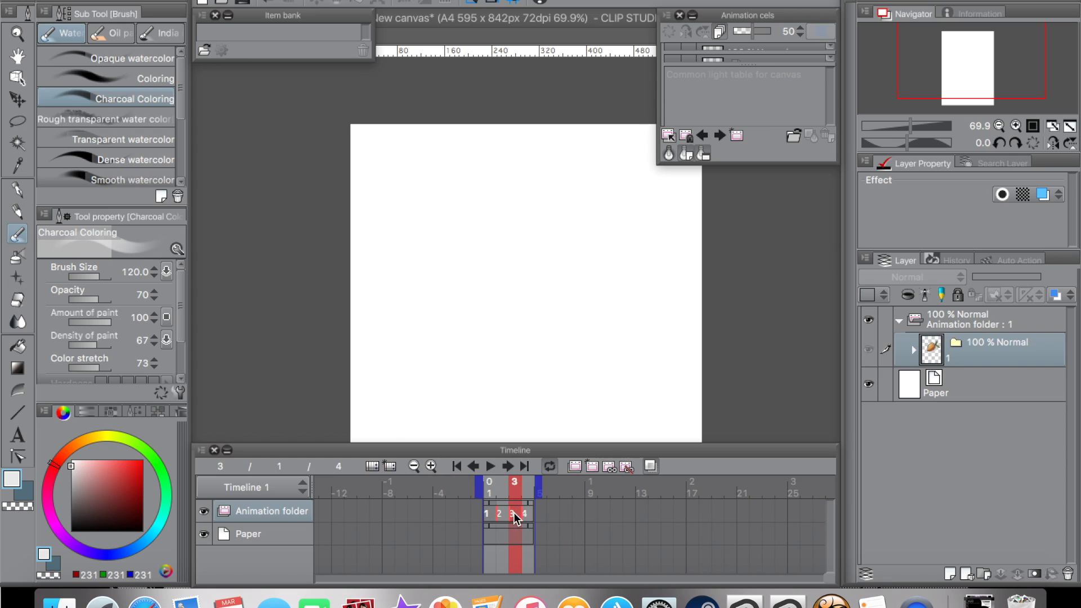
left_click(626, 467)
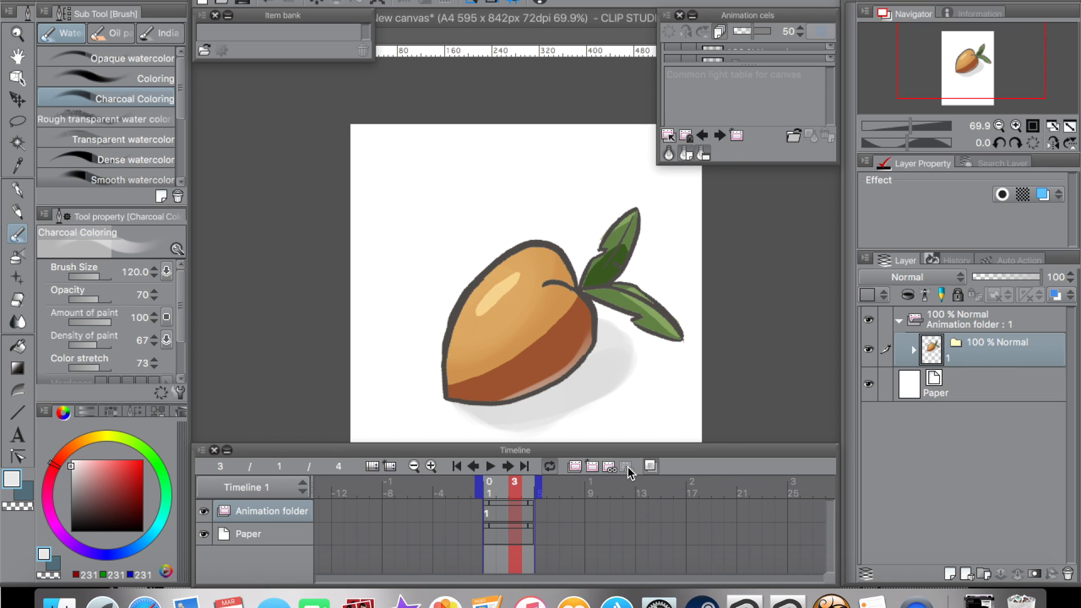
left_click(489, 485)
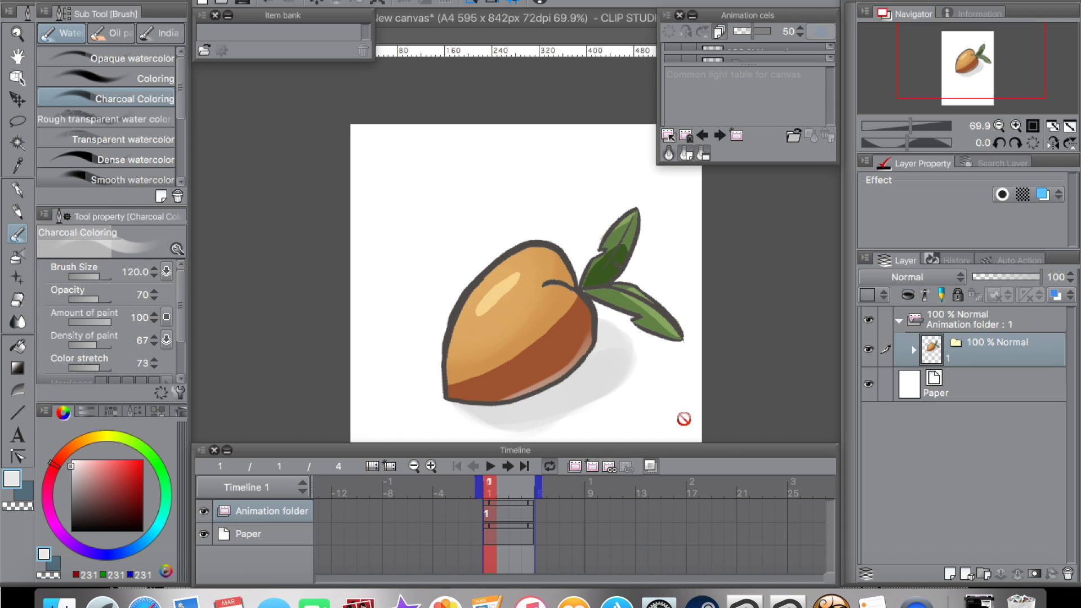
Add a new layer and assign it as cel 2 on frame 2.
scroll(667, 315, "down", 3)
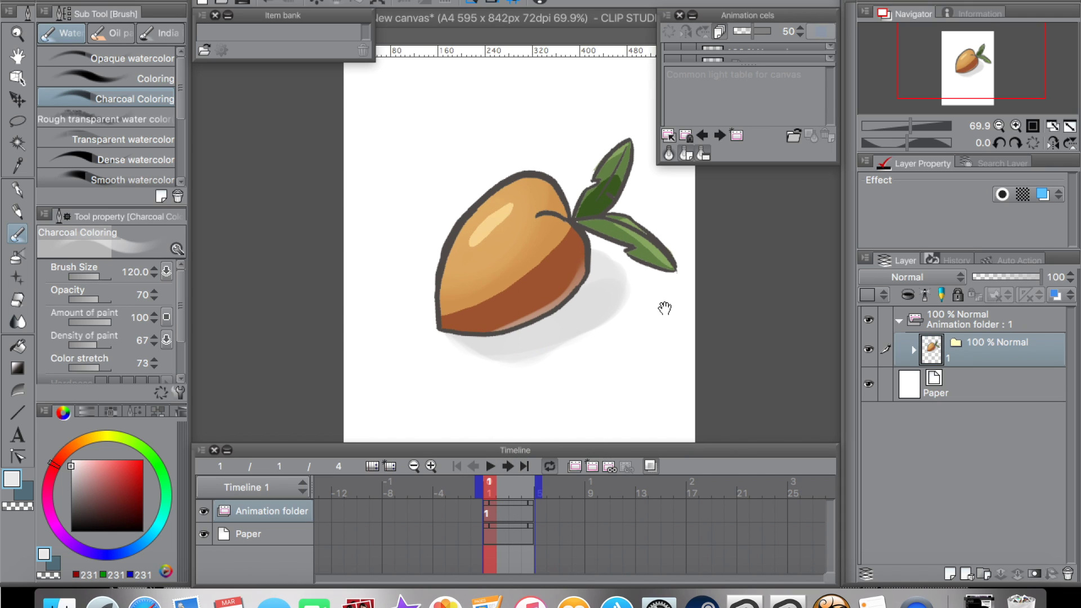
left_click(949, 573)
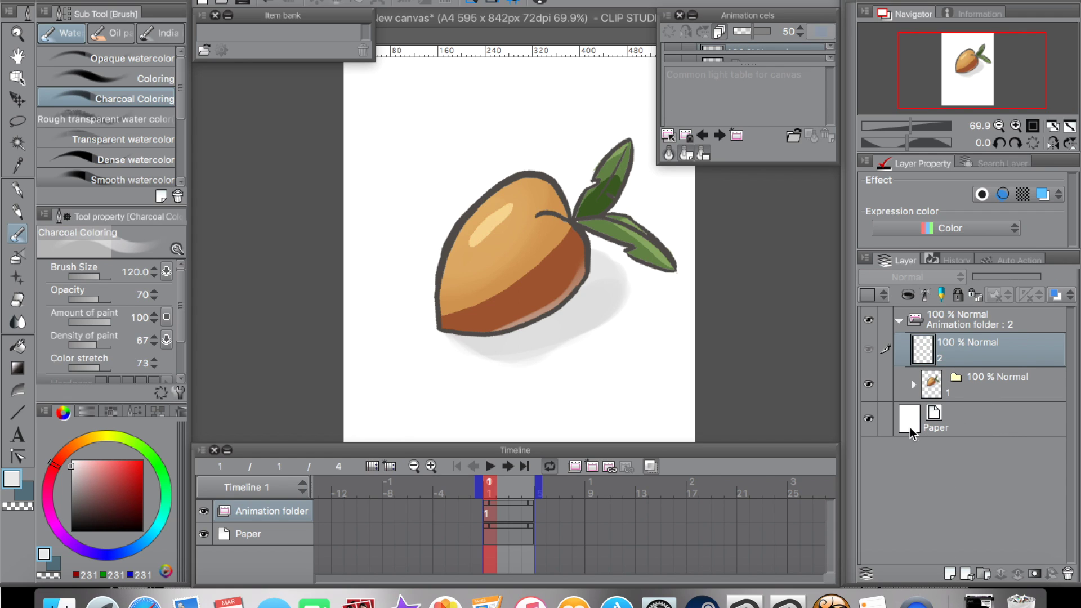
left_click(499, 517)
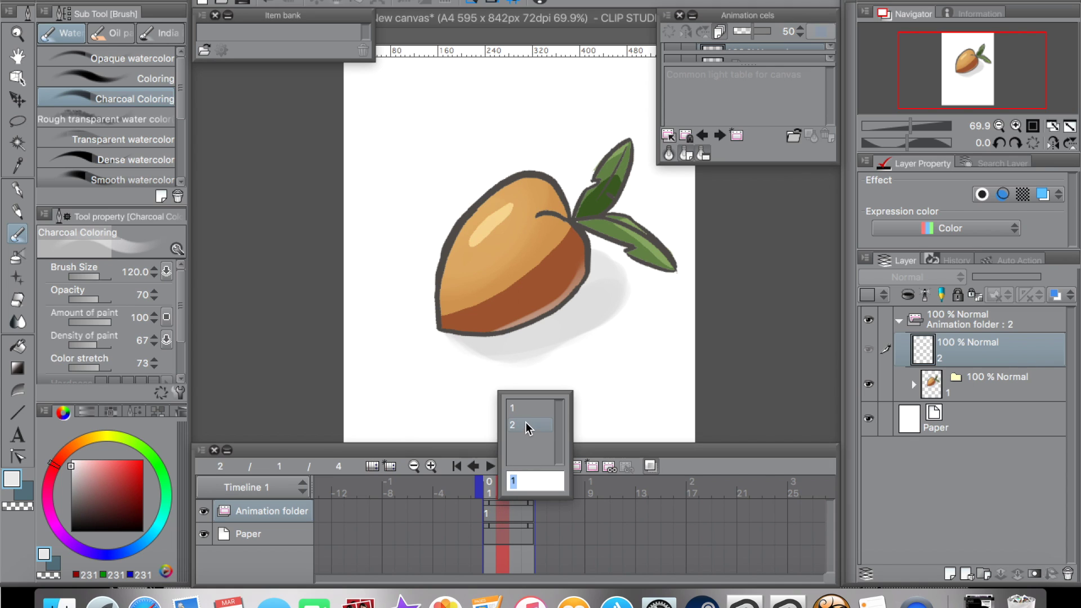
left_click(526, 424)
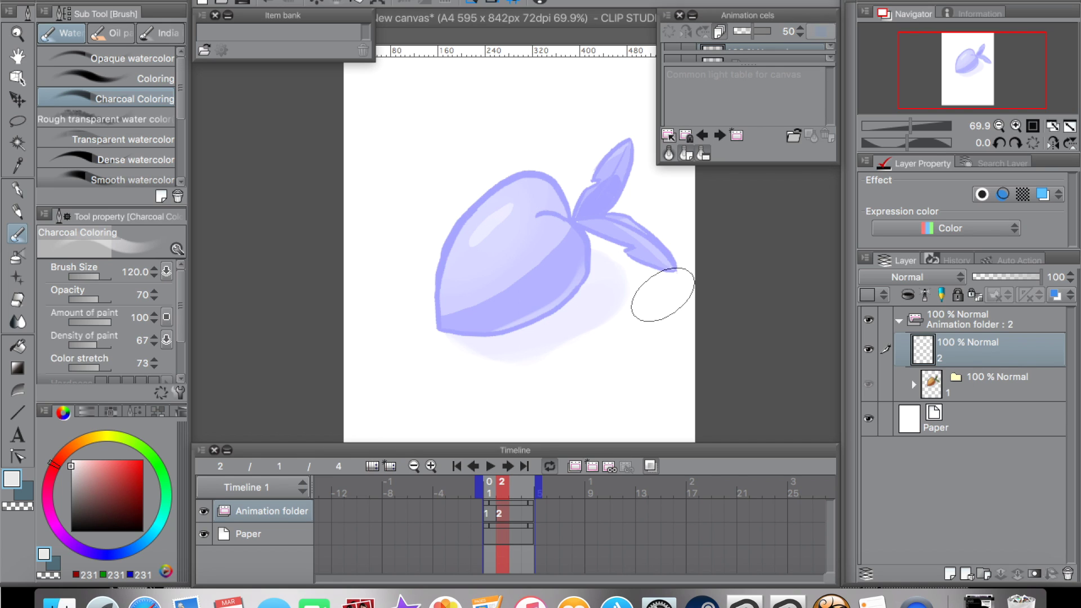
Switch to the G-pen, undo the frame 2 cel, and create a new cel 2.
key("p")
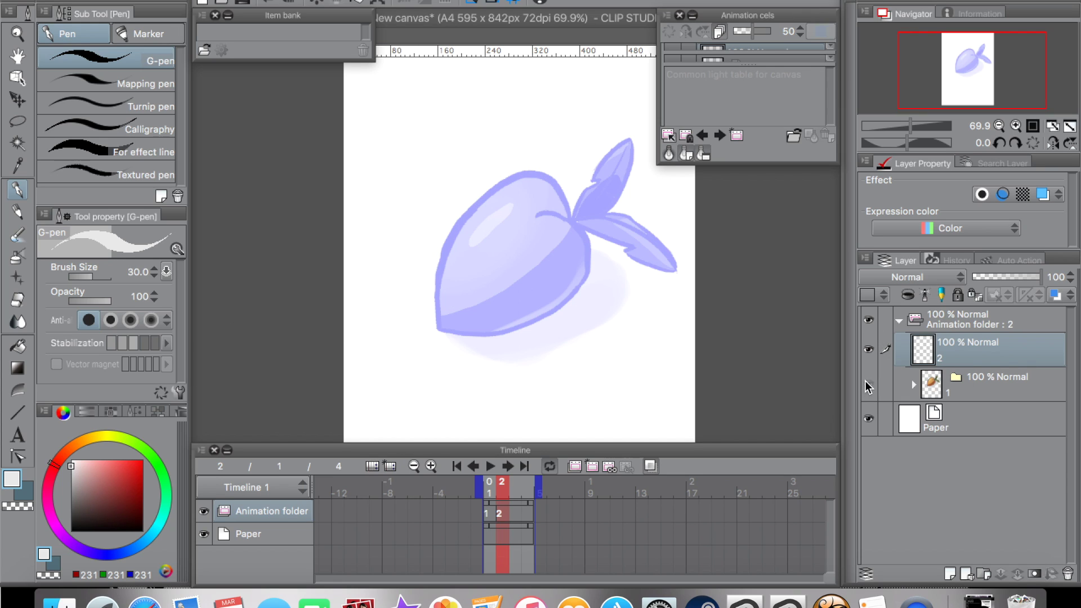
key("ctrl+z")
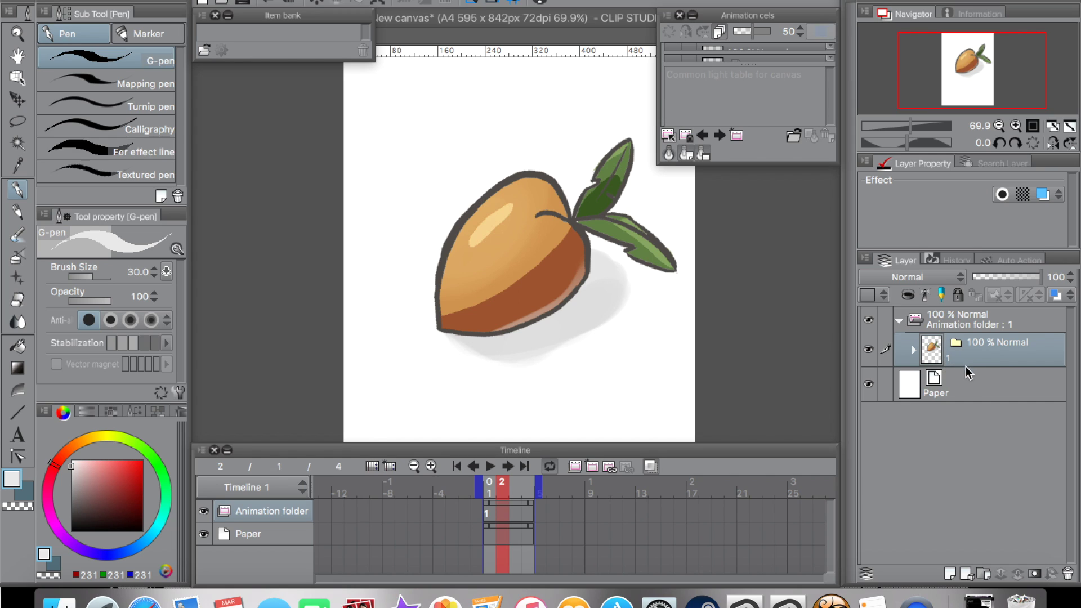
key("ctrl+shift+n")
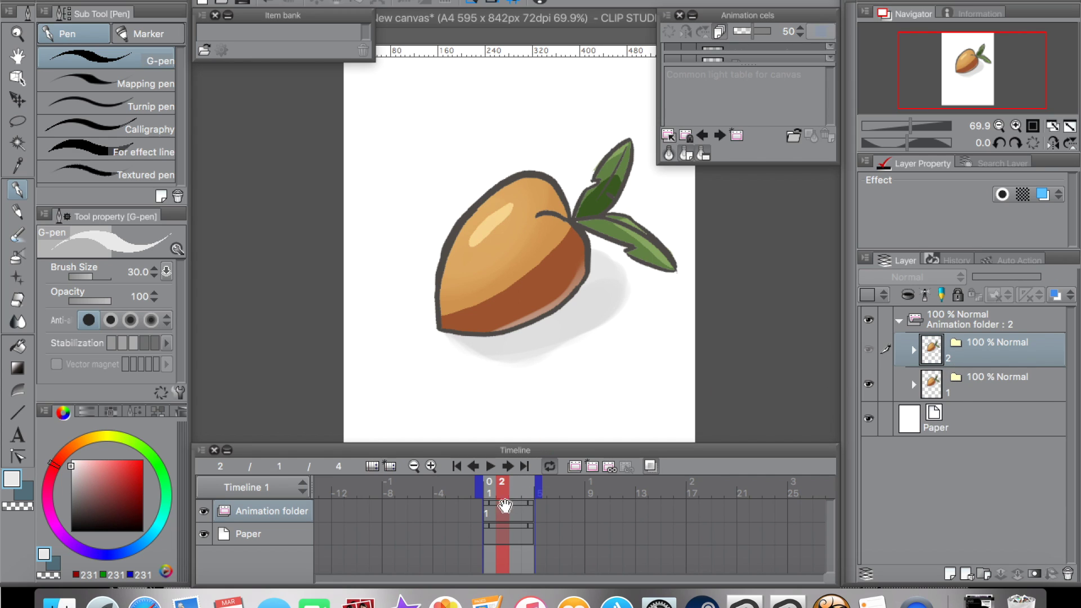
Assign cel 2 to frame 2, then rename its layer Second layer and undo back to 2.
double_click(504, 515)
double_click(523, 427)
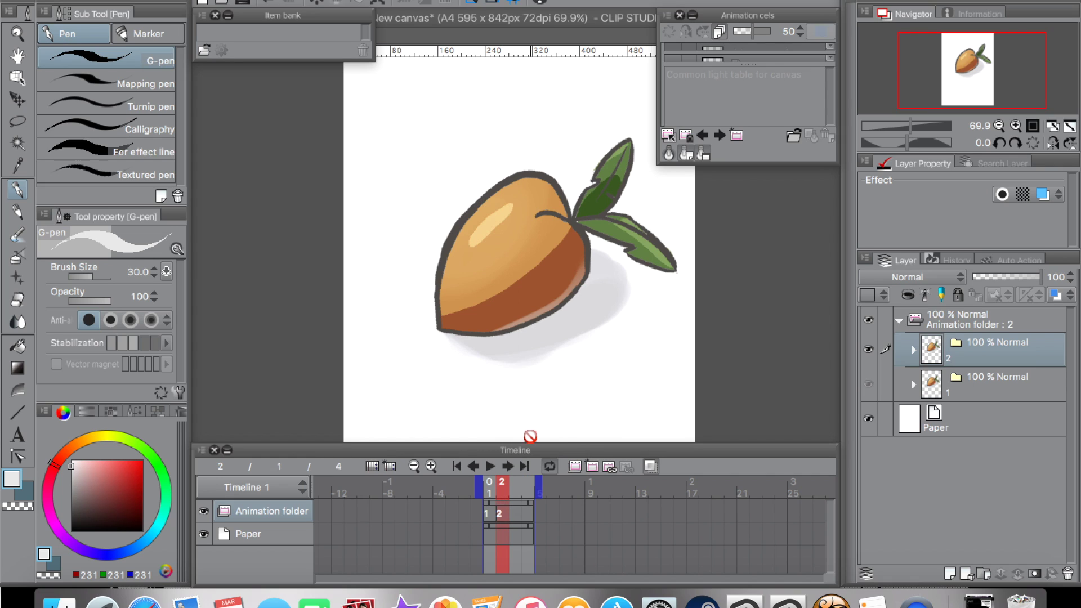
double_click(949, 360)
key("Return")
double_click(948, 358)
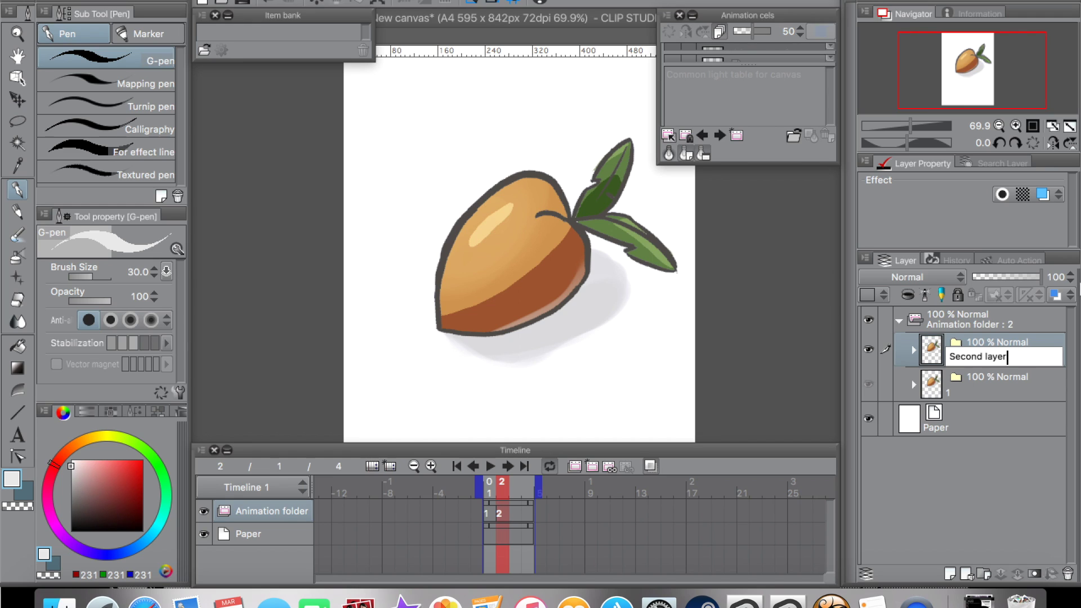
key("Return")
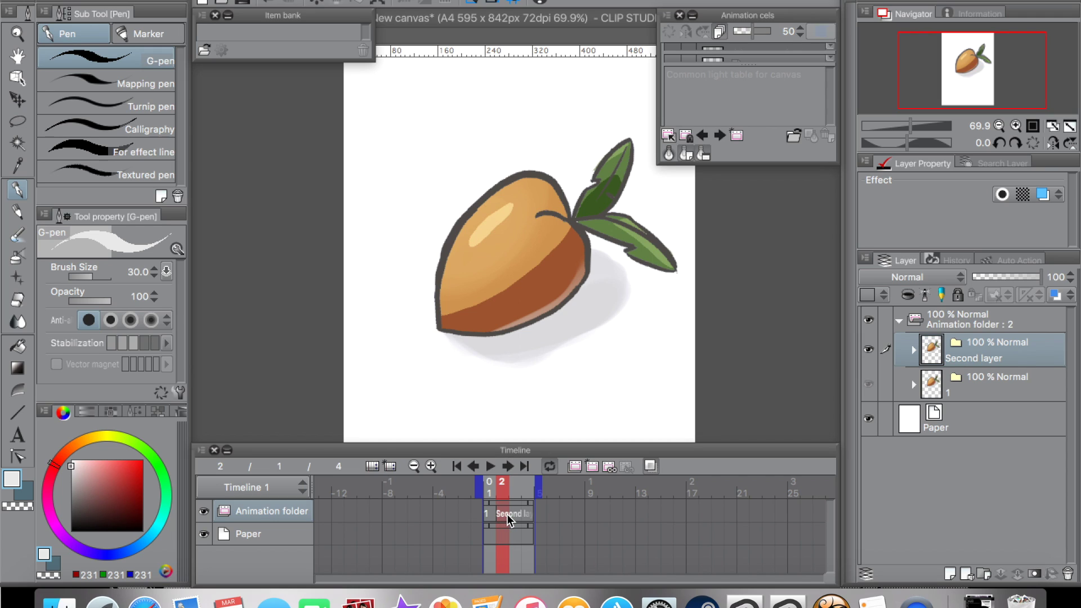
key("ctrl+z")
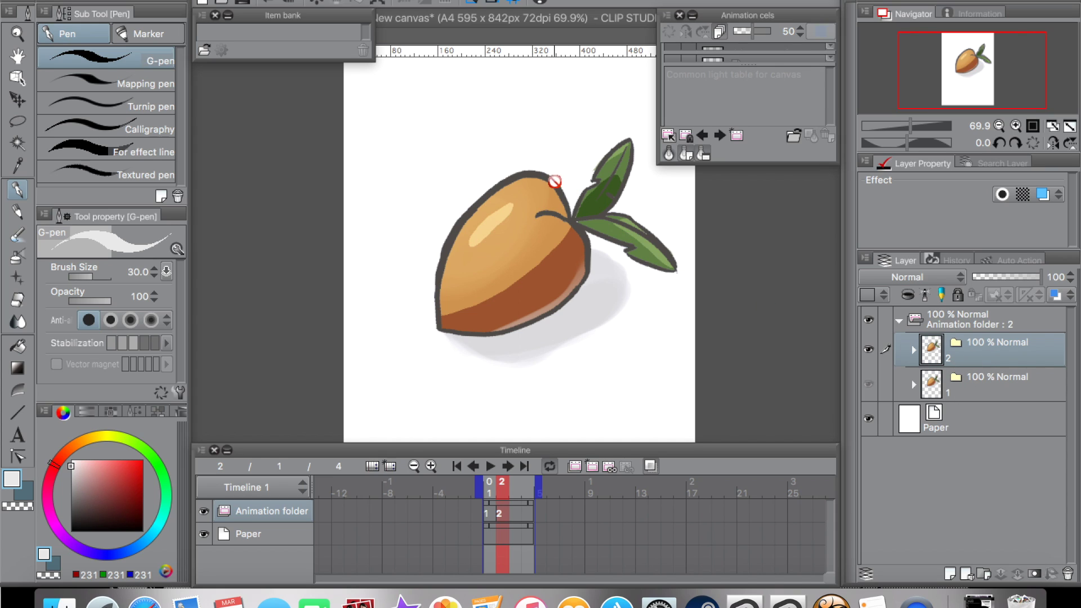
In cel 2, lasso the mango's right half and rotate it slightly open.
key("m")
mouse_move(641, 112)
left_mouse_down()
mouse_move(478, 169)
mouse_move(529, 299)
mouse_move(627, 371)
mouse_move(703, 298)
mouse_move(697, 221)
left_mouse_up()
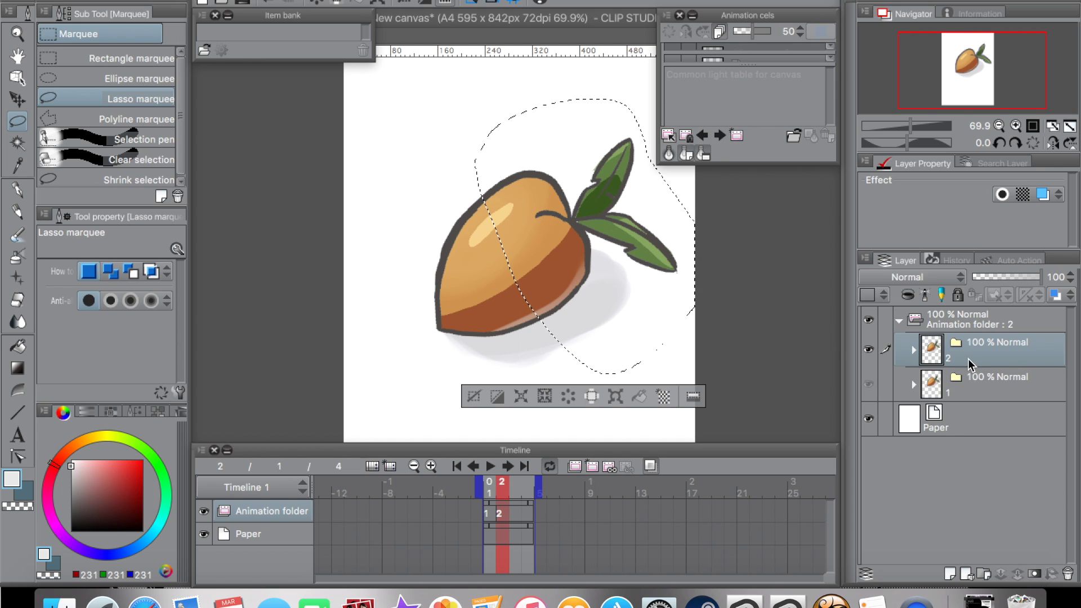
key("super+t")
mouse_move(725, 404)
left_mouse_down()
mouse_move(737, 349)
mouse_move(748, 369)
mouse_move(732, 361)
left_mouse_up()
key("Return")
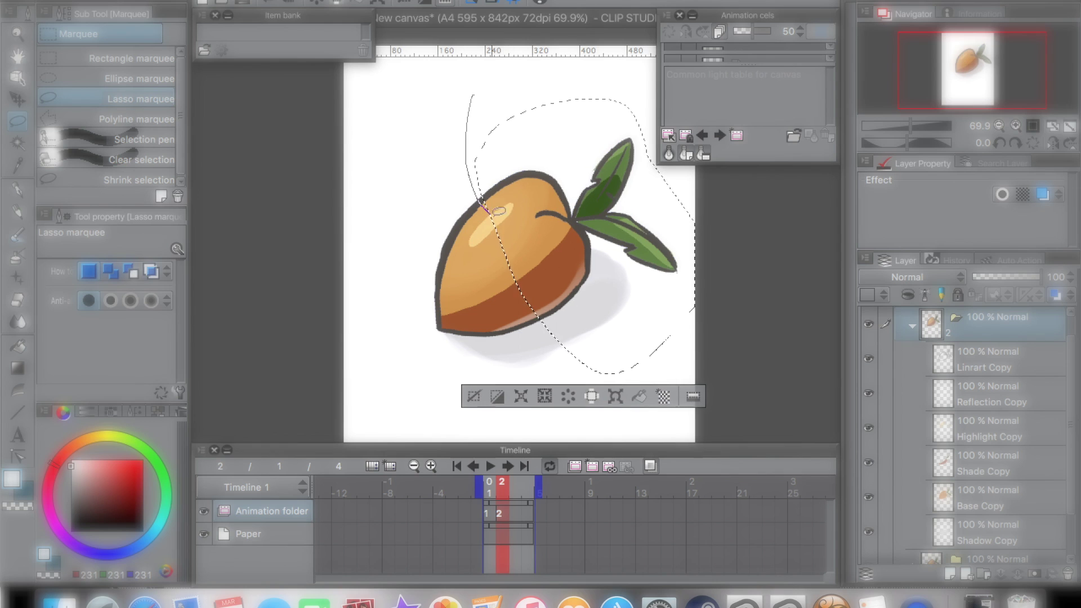
key("super+t")
left_click_drag(799, 239, 795, 270)
key("Return")
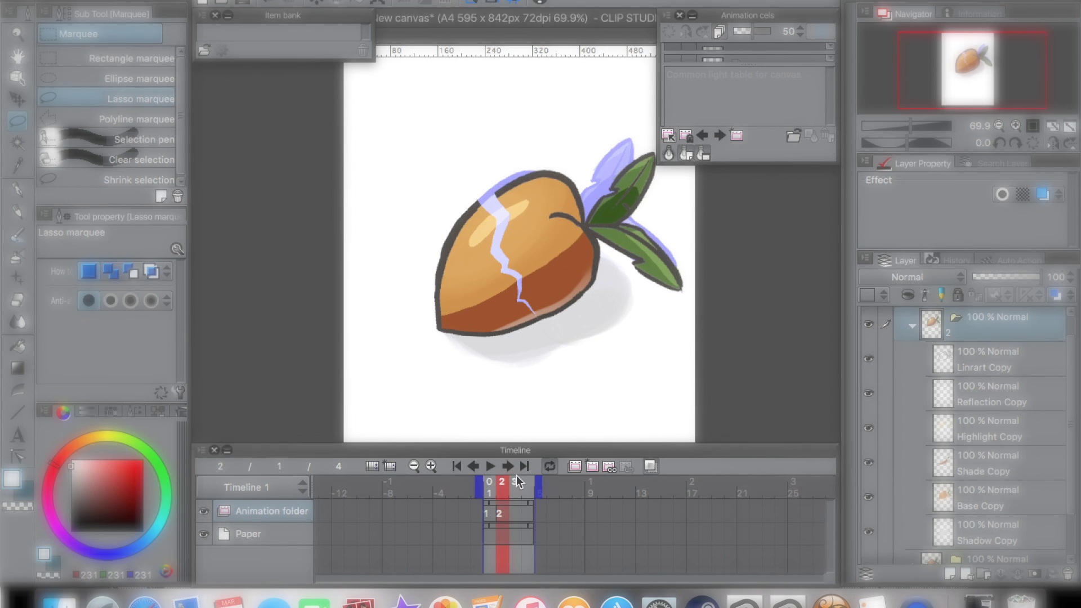
Add cel 3 without onion skin and rotate the right half further to widen the crack.
left_click(650, 465)
left_click(652, 466)
left_click_drag(485, 176, 505, 251)
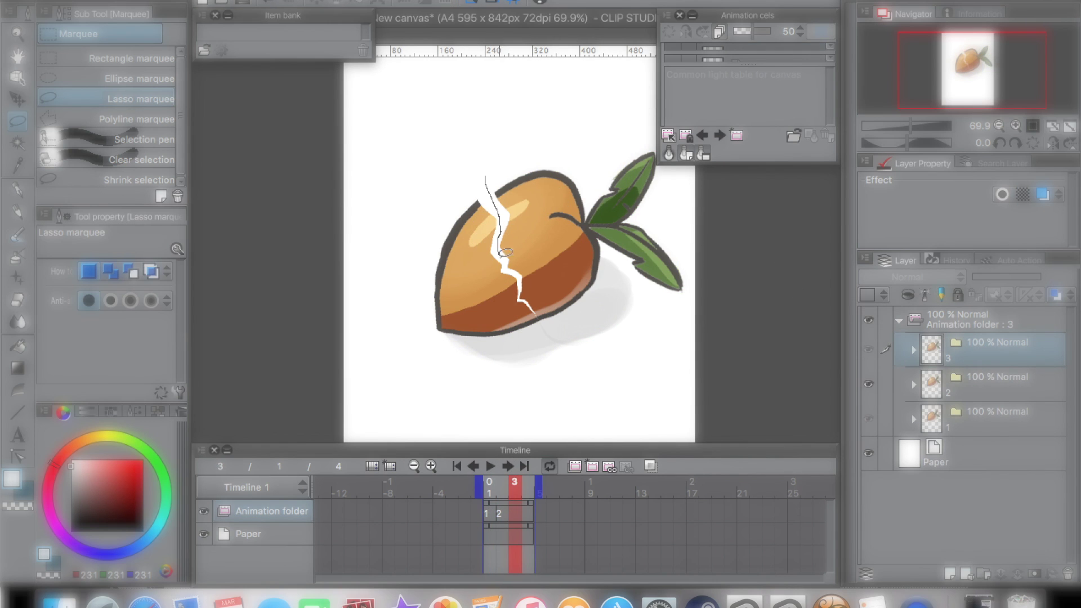
left_click_drag(539, 317, 486, 179)
left_click(913, 350)
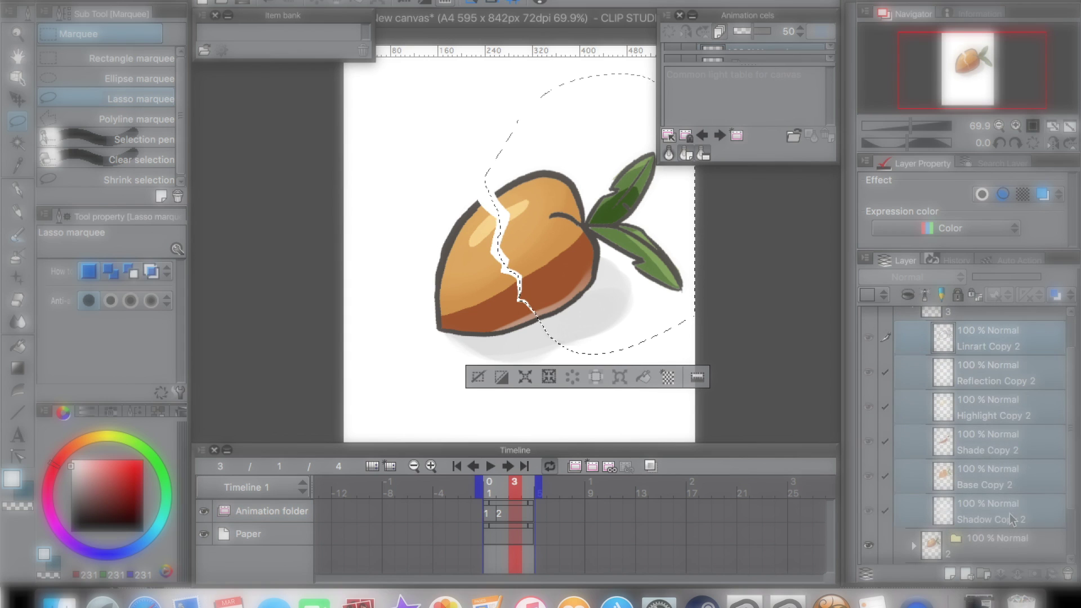
key("super+t")
mouse_move(780, 208)
left_mouse_down()
mouse_move(784, 258)
mouse_move(816, 310)
left_mouse_up()
key("Escape")
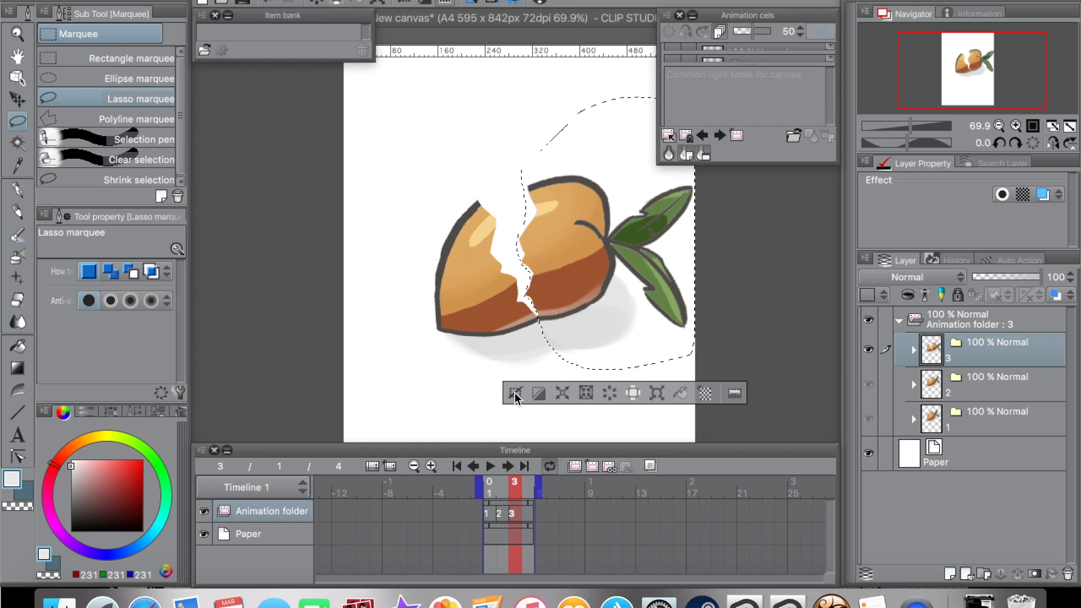
left_click(517, 398)
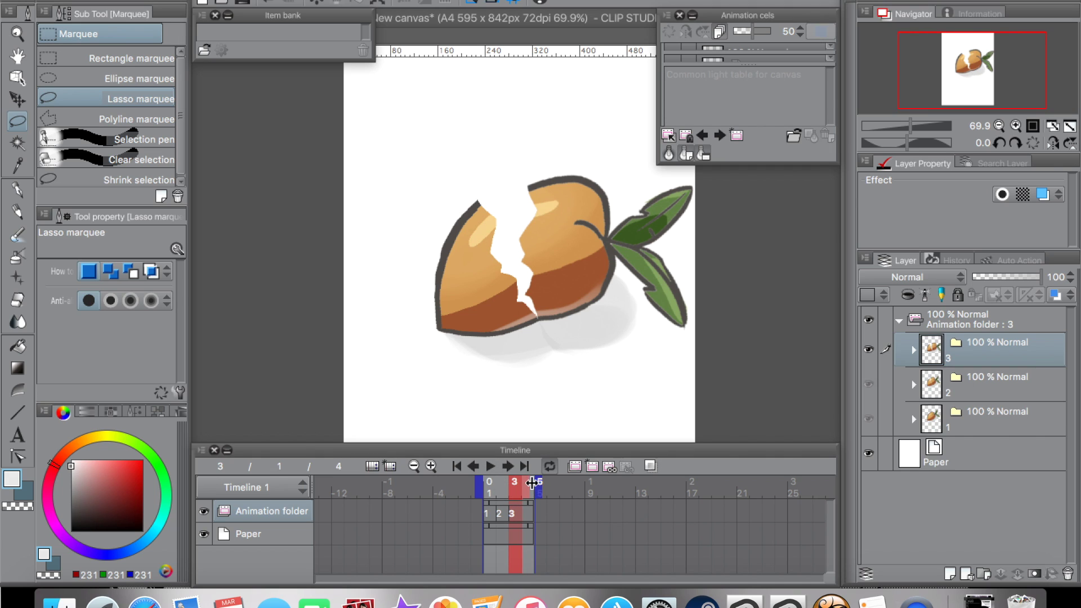
End the playback range at frame 3 and play the animation, then stop it.
left_click_drag(530, 483, 525, 483)
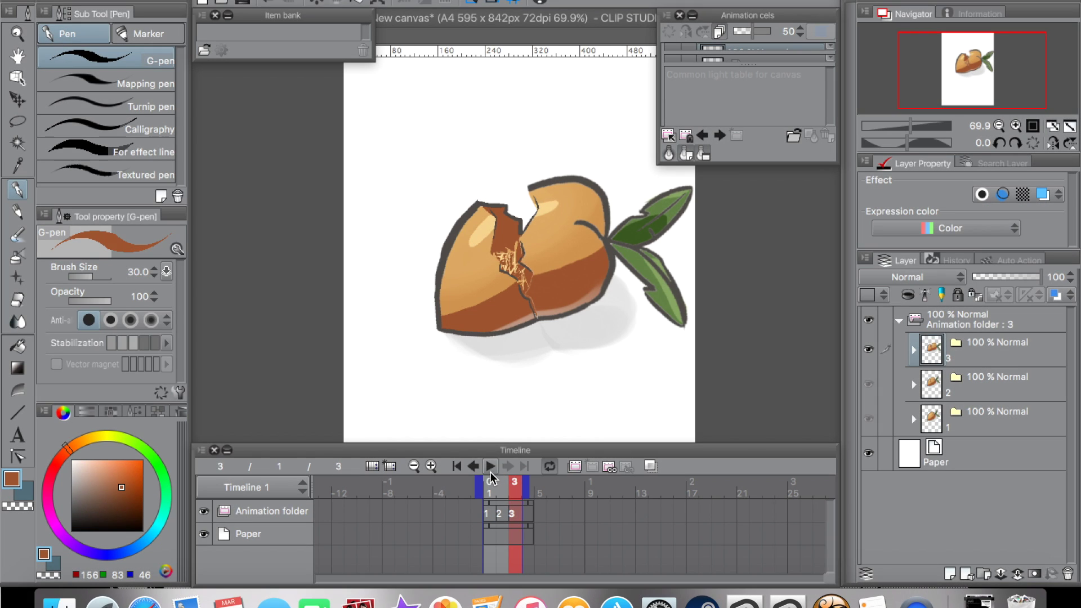
left_click(490, 467)
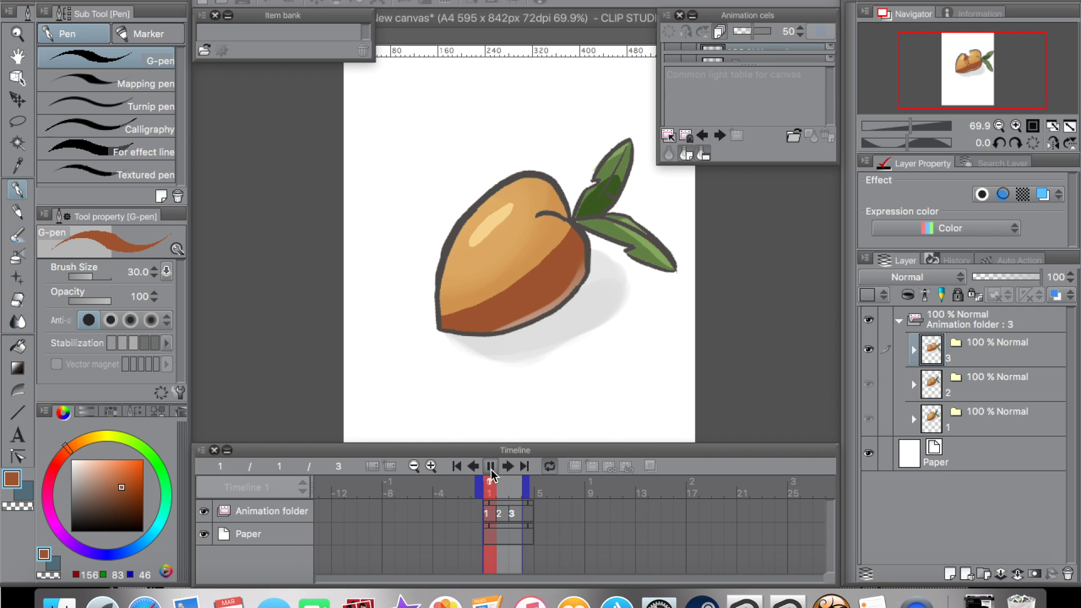
left_click(490, 467)
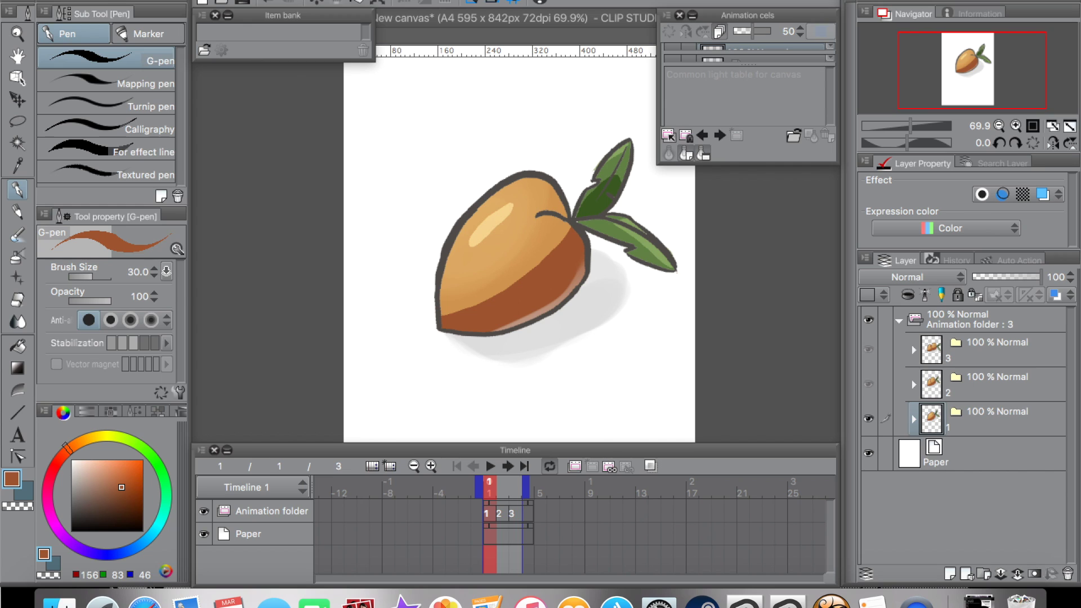
Choose File > Export animation > Animated GIF.
left_click(186, 0)
mouse_move(262, 180)
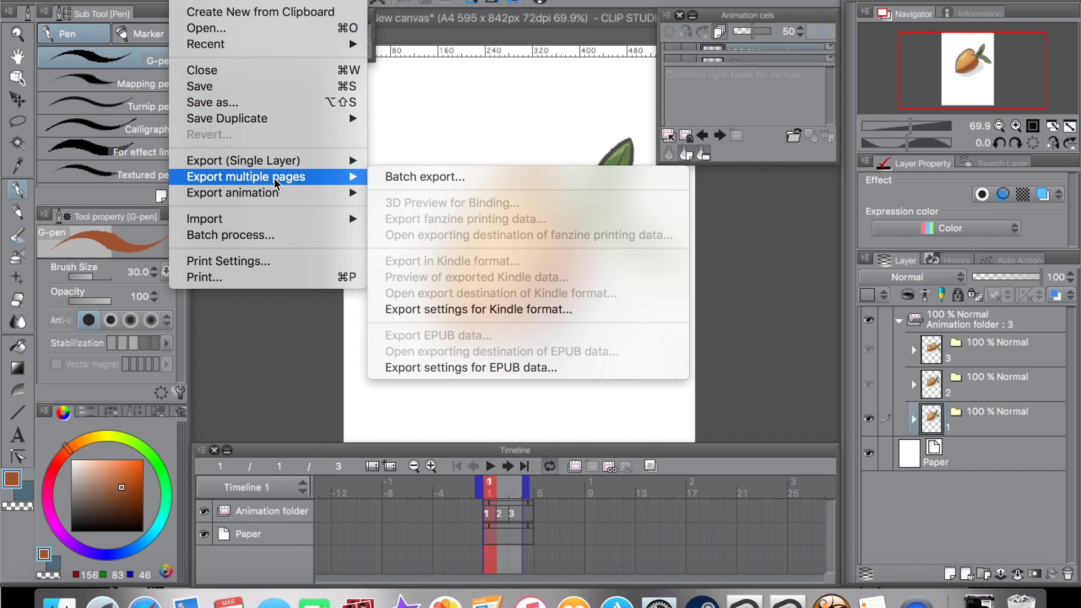
mouse_move(311, 164)
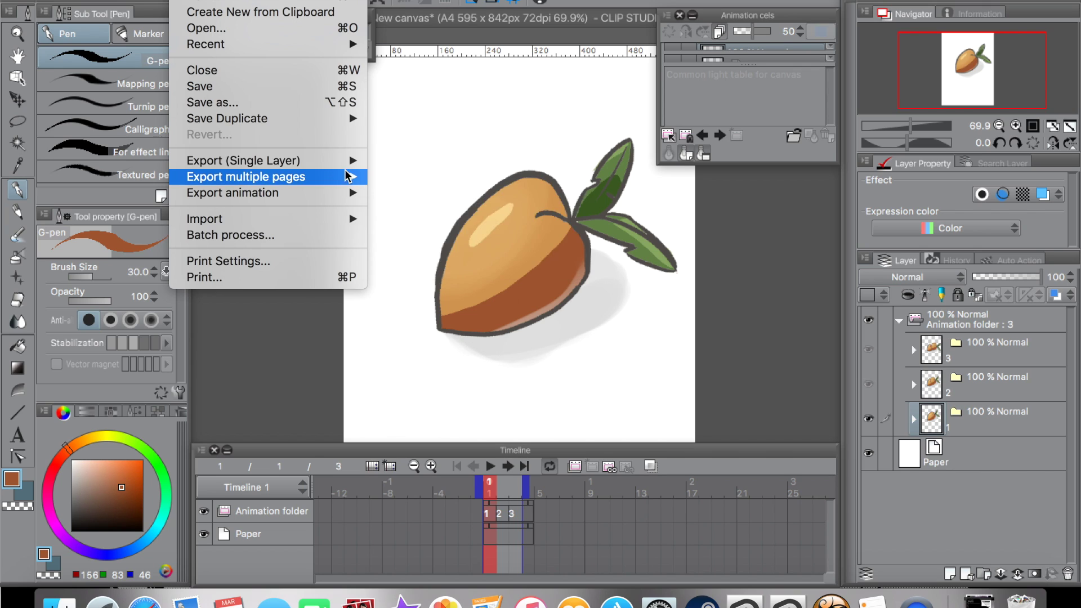
mouse_move(334, 193)
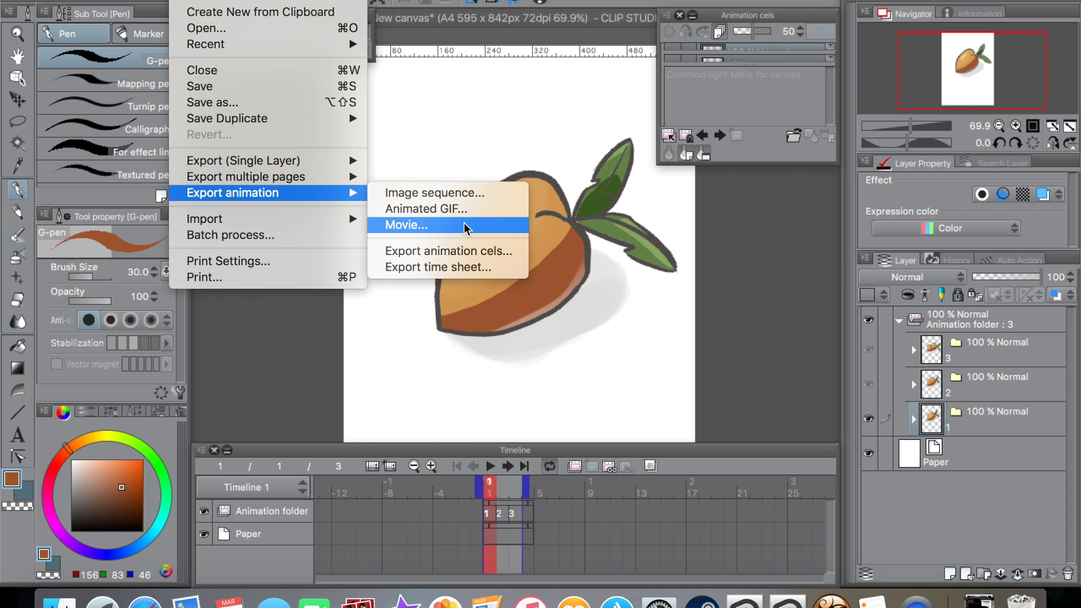
left_click(496, 213)
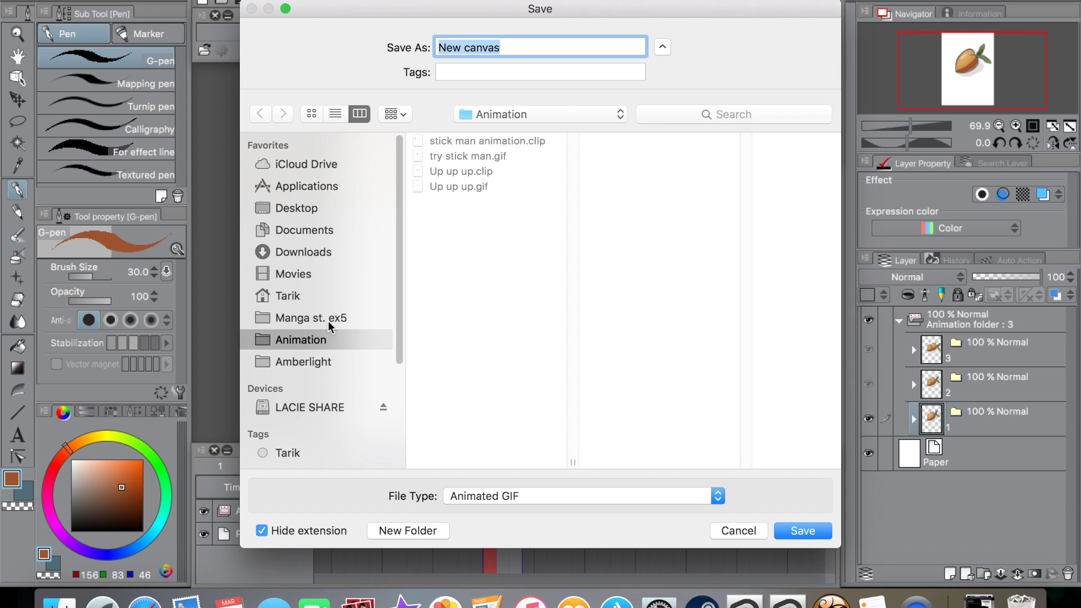
Save the GIF as 'Crack open' in the Animation folder with Animated GIF type.
left_click(336, 317)
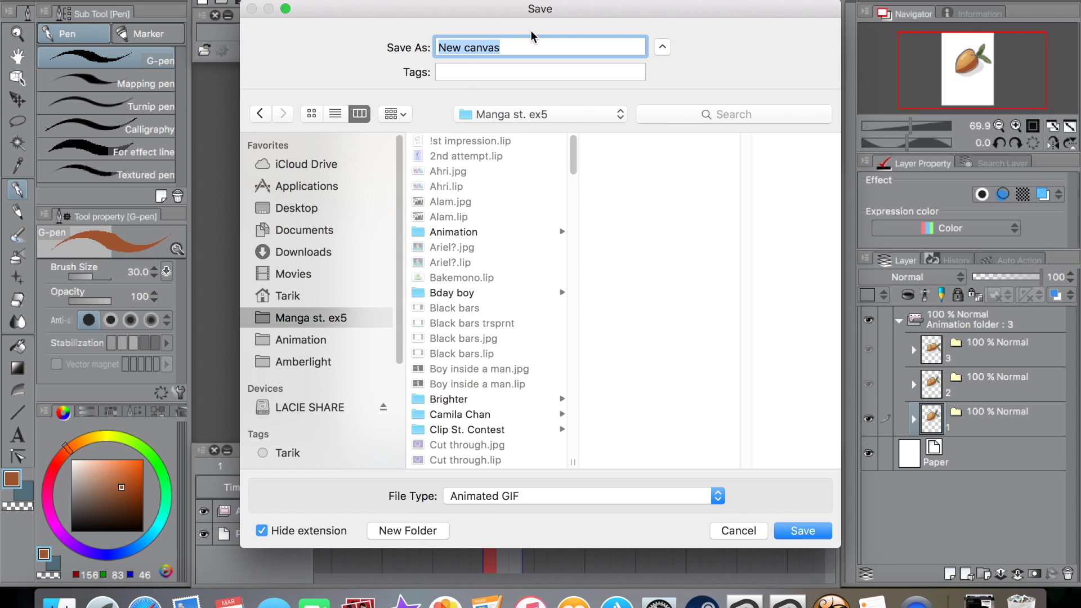
type("Crack open")
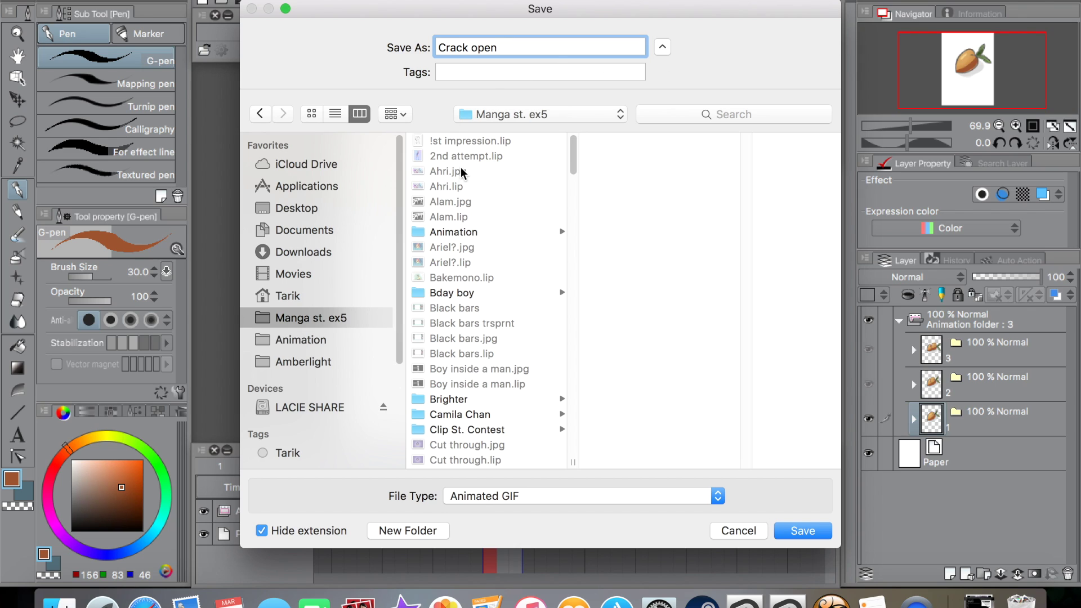
left_click(308, 340)
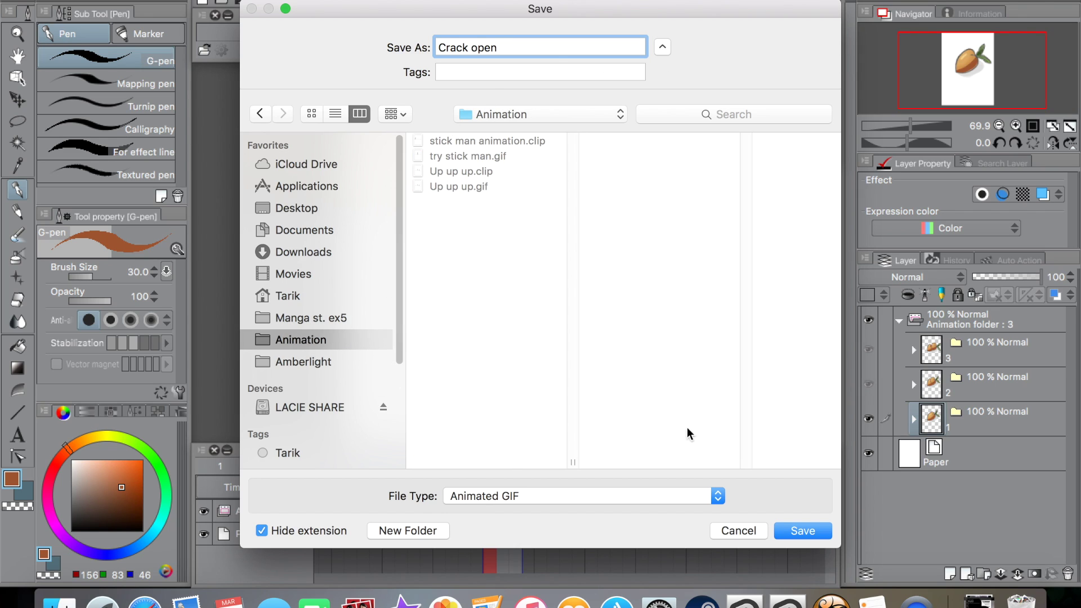
left_click(562, 500)
left_click(568, 525)
left_click(801, 529)
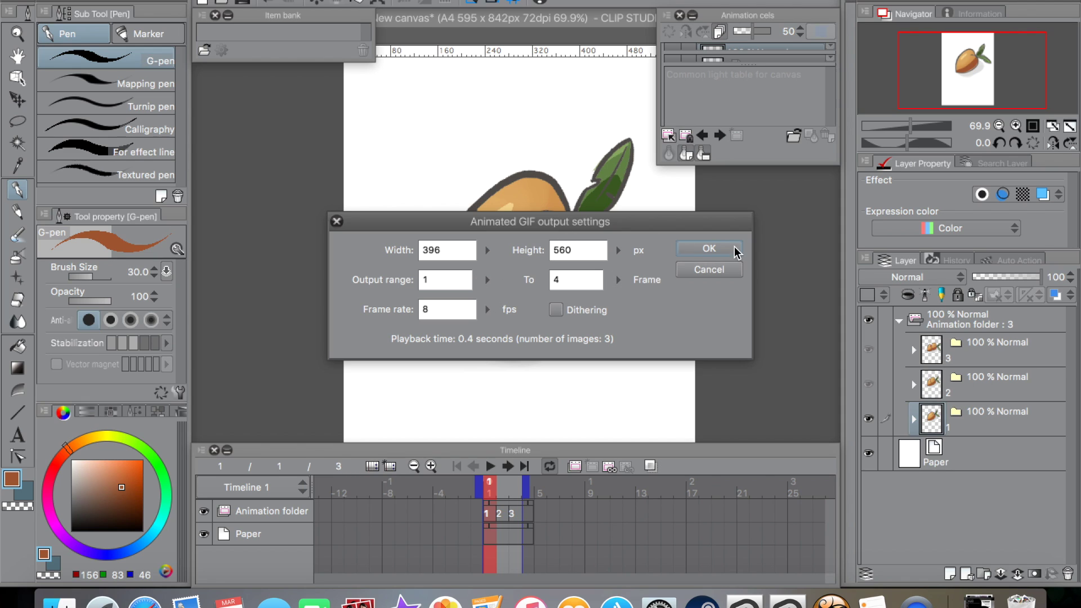
Accept the GIF output settings, dismiss the 38.04 KB export notice, and switch to Finder.
key("Return")
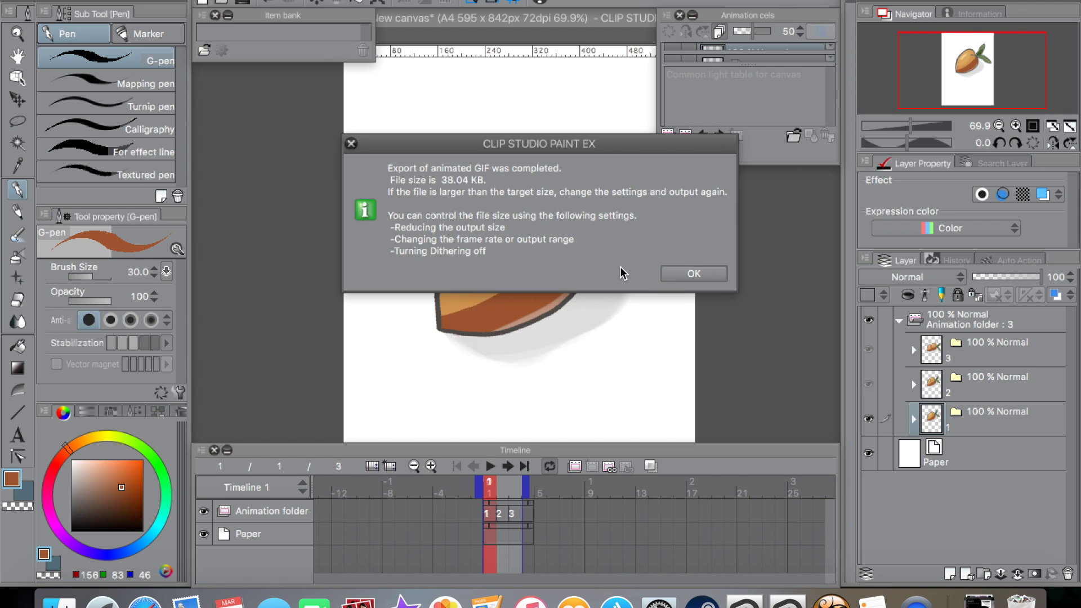
left_click(698, 275)
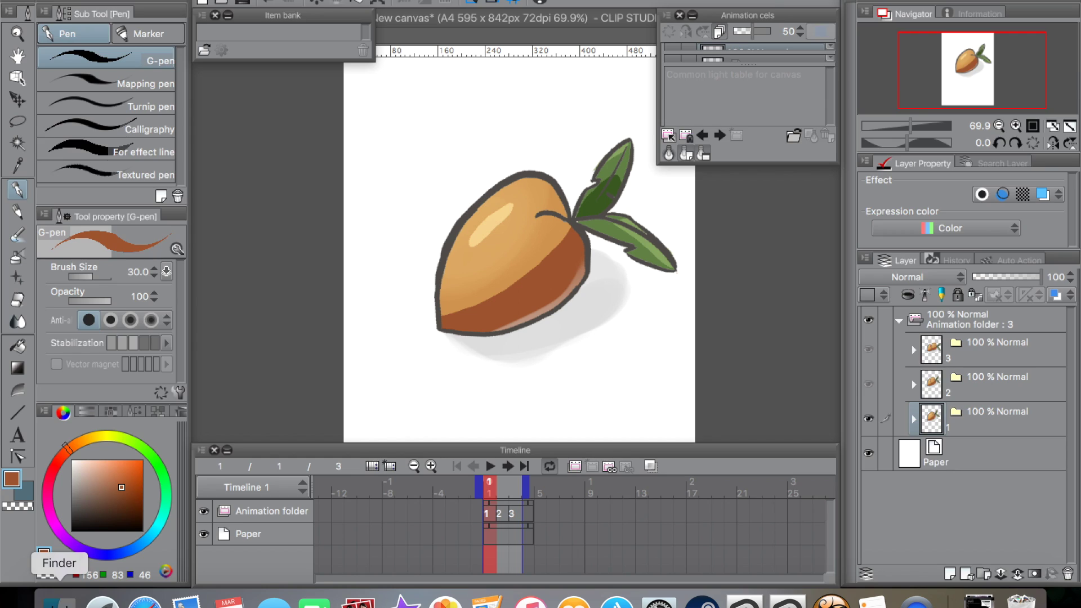
left_click(59, 599)
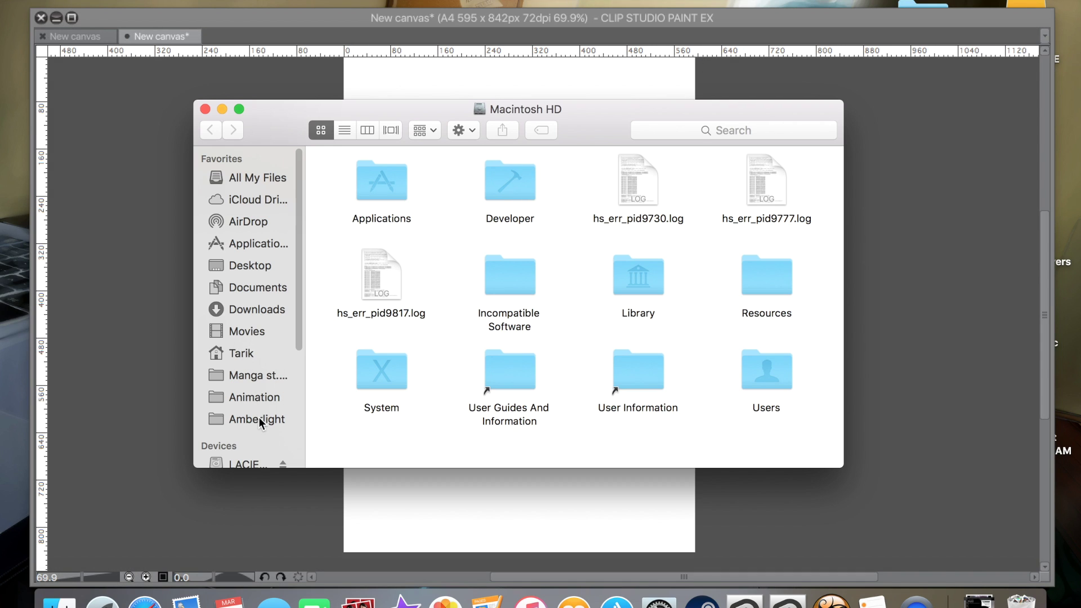
In the Animation folder, Quick Look Crack open.gif and then Up up up.gif.
left_click(255, 397)
key("Down")
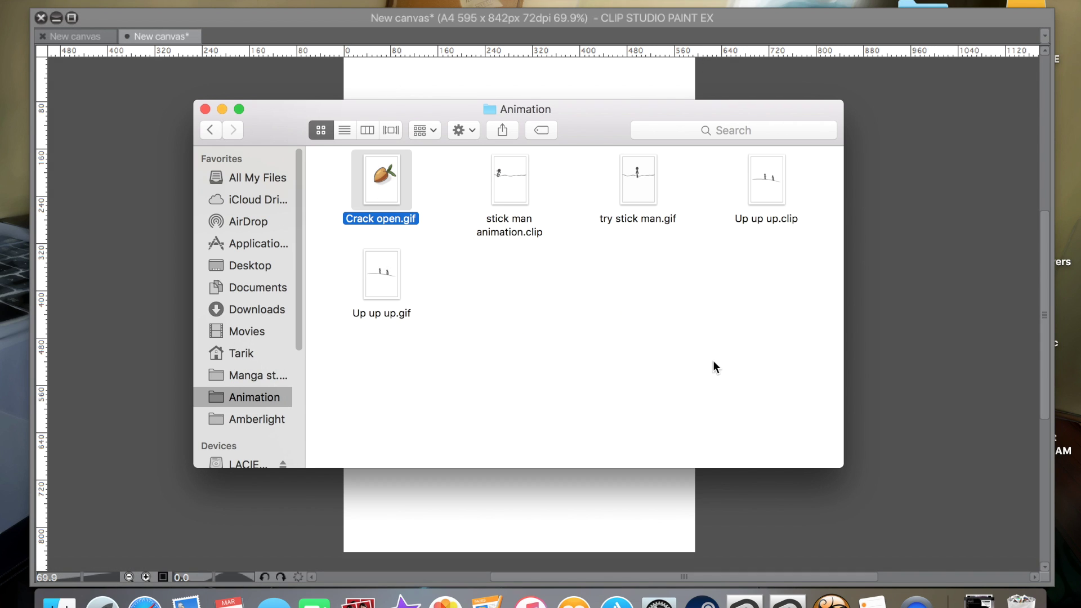
key("space")
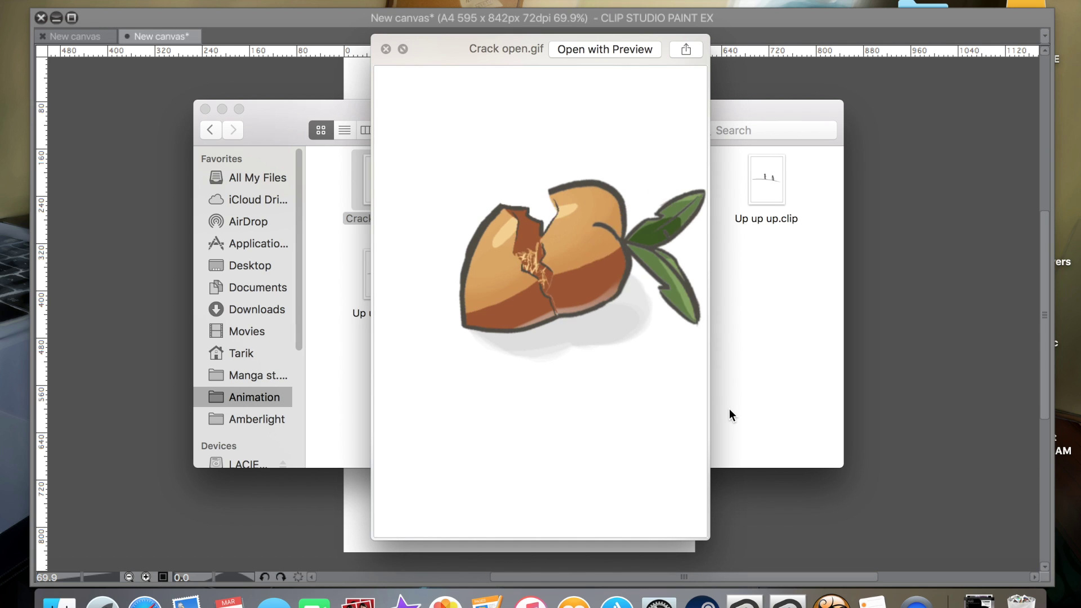
key("space")
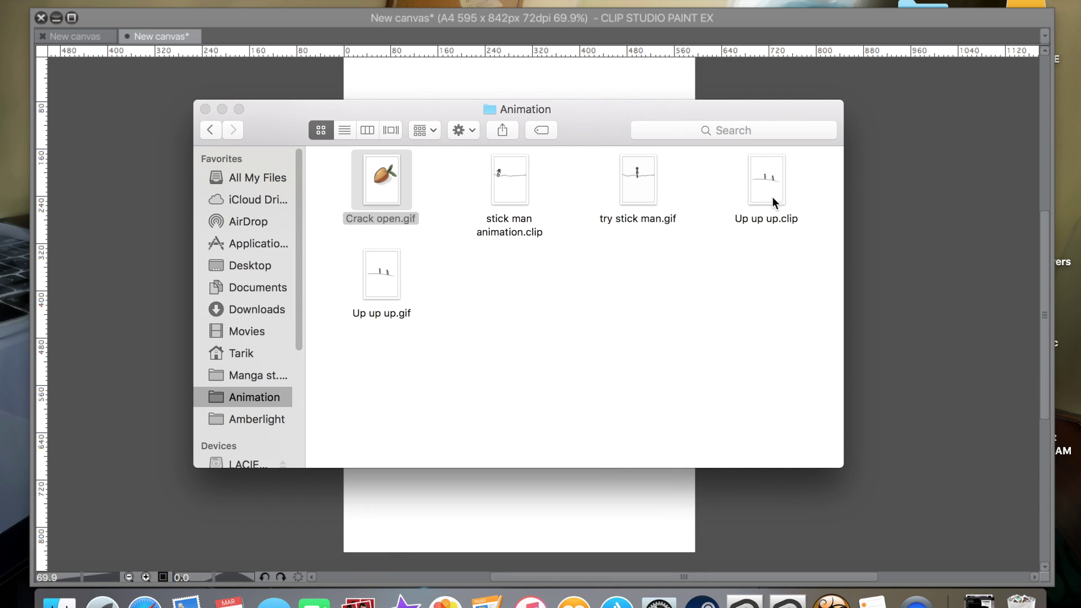
key("Down")
key("space")
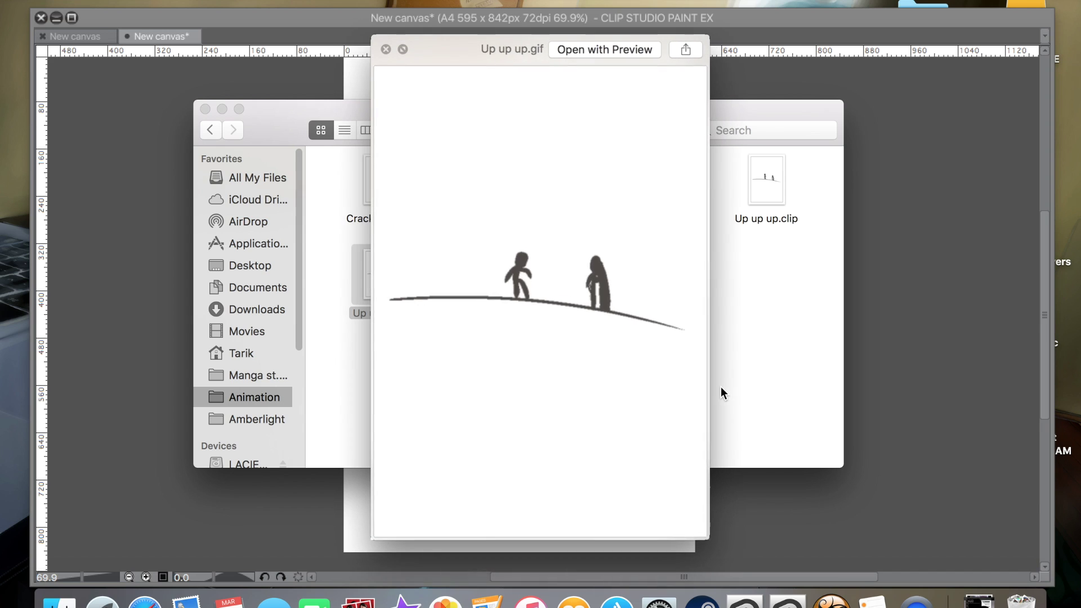